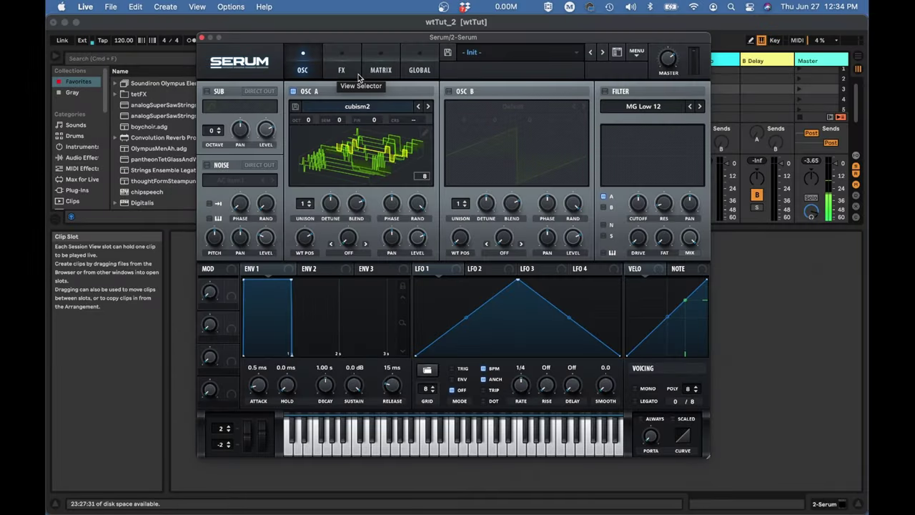
# Step: Open oscillator A's Table Edit and step through cubism2's frames, from the single pulse onward
pyautogui.click(422, 133)
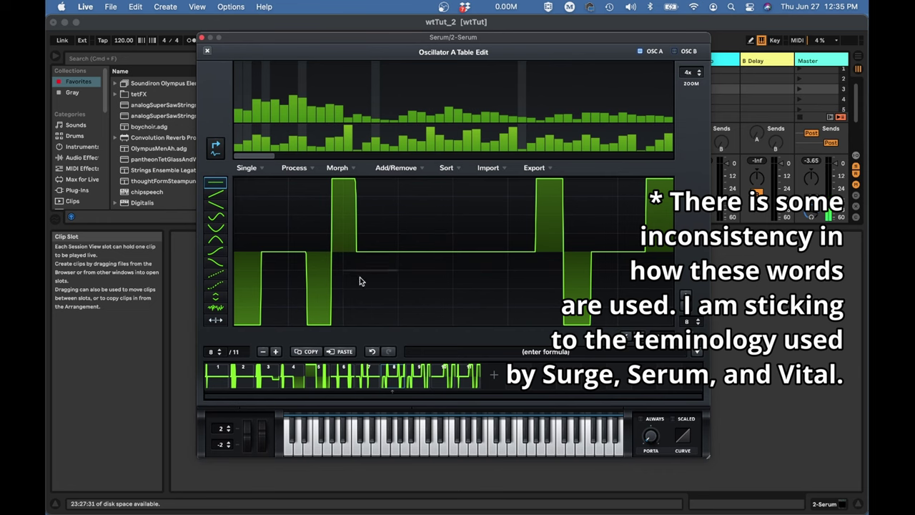
pyautogui.click(210, 384)
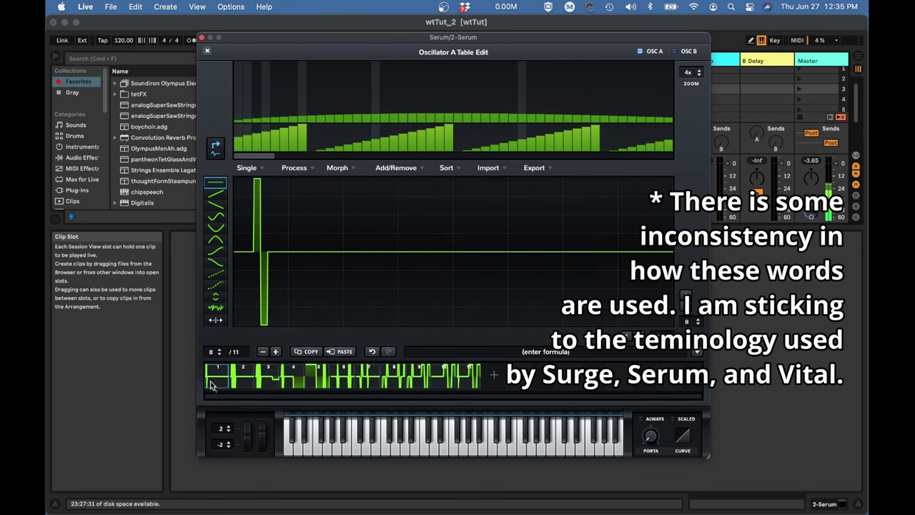
pyautogui.click(245, 381)
pyautogui.click(266, 382)
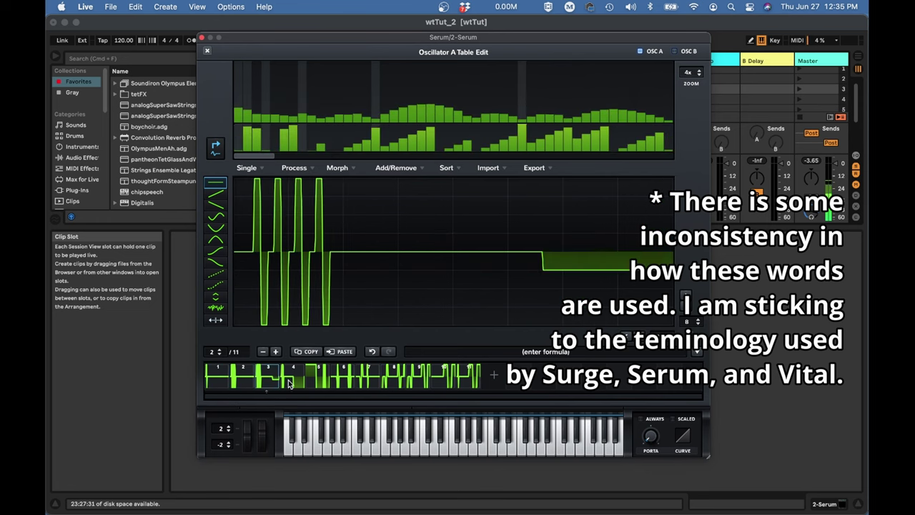
pyautogui.click(318, 383)
pyautogui.click(368, 383)
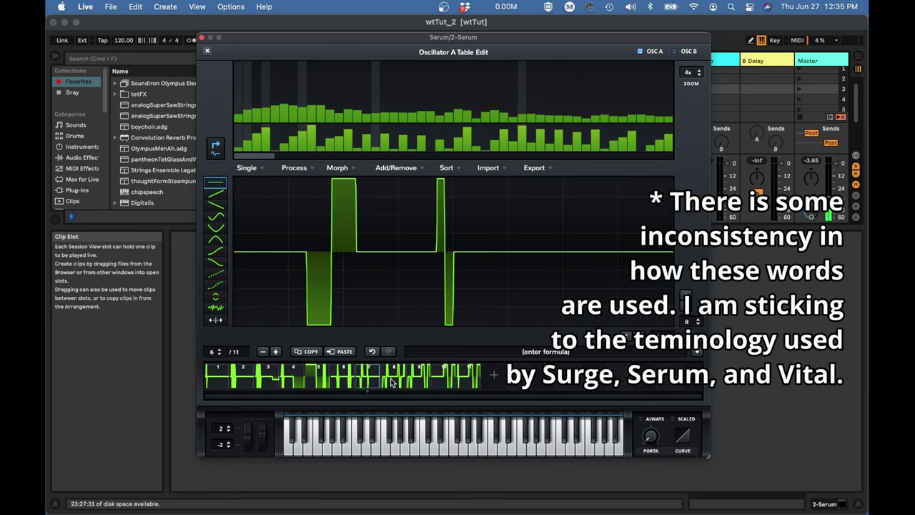
pyautogui.click(394, 383)
pyautogui.click(422, 383)
pyautogui.click(439, 381)
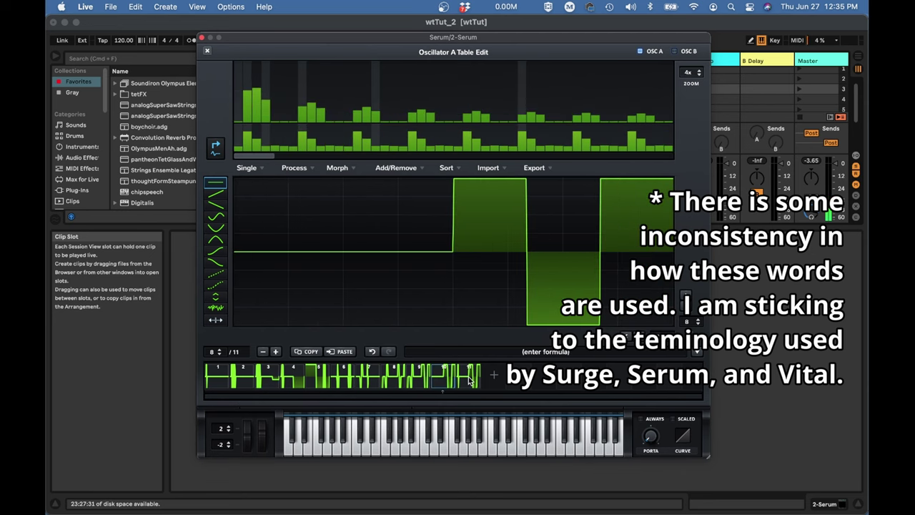
pyautogui.click(469, 381)
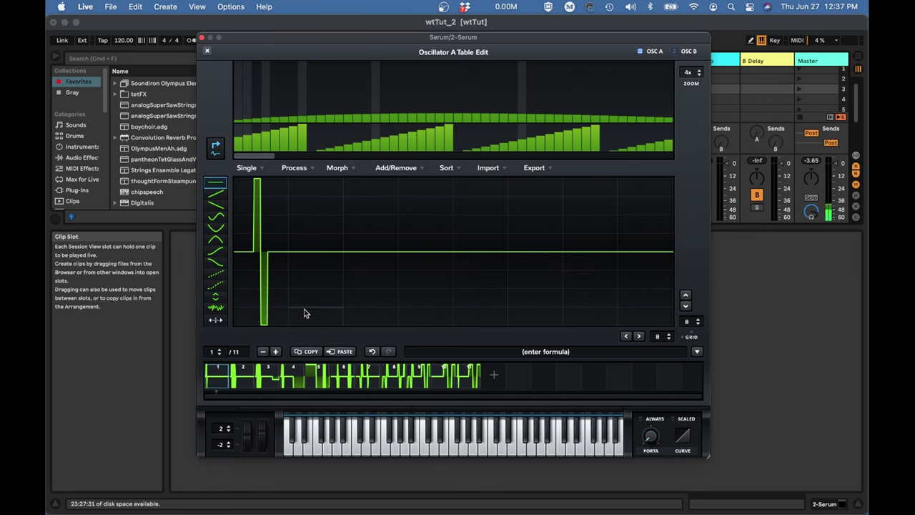
# Step: Review frames 2 through 11 again, return to frame 5's broad square, and close the editor
pyautogui.click(243, 381)
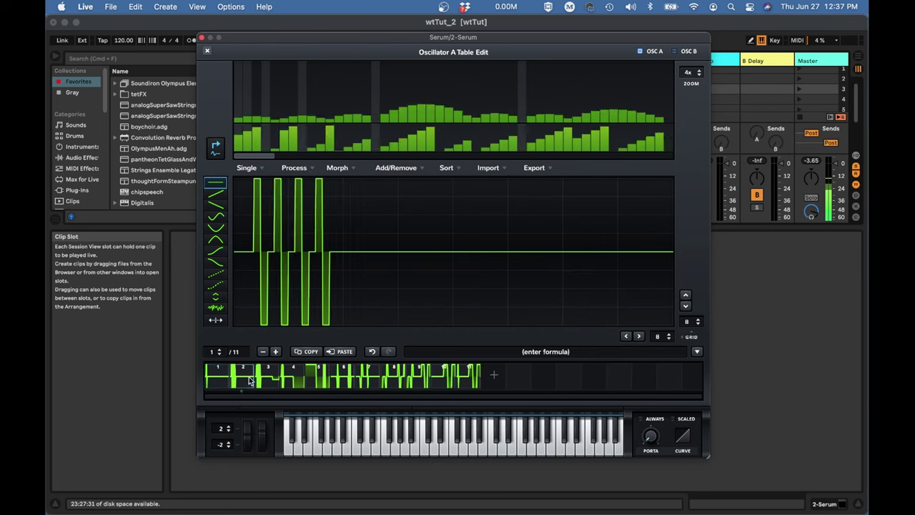
pyautogui.click(268, 379)
pyautogui.click(300, 381)
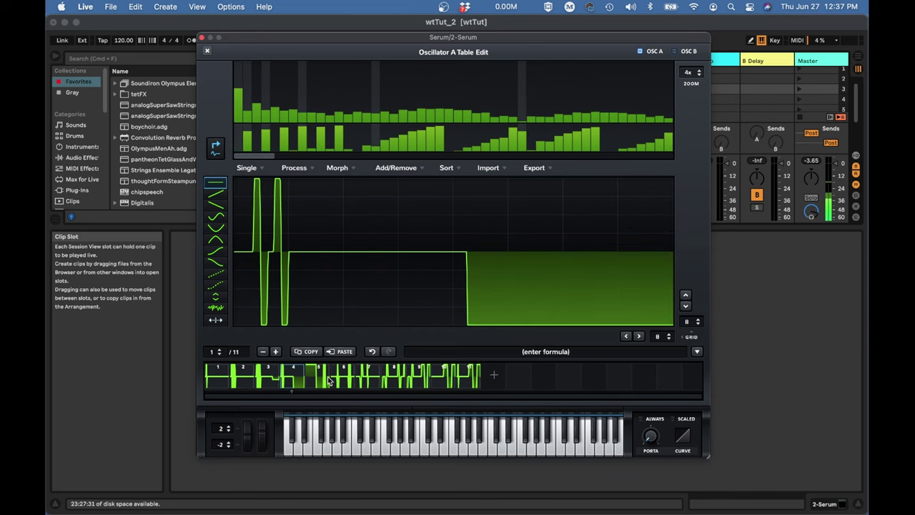
pyautogui.click(330, 380)
pyautogui.click(393, 381)
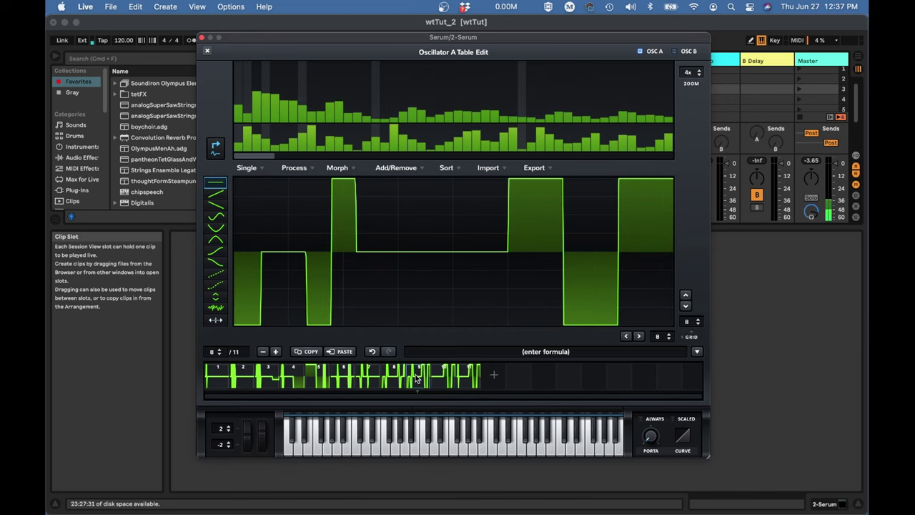
pyautogui.click(441, 379)
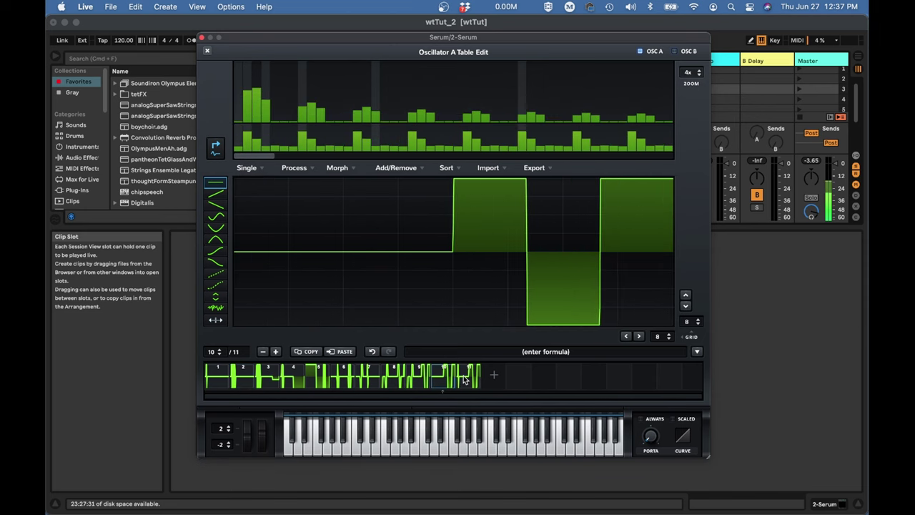
pyautogui.click(461, 380)
pyautogui.click(328, 379)
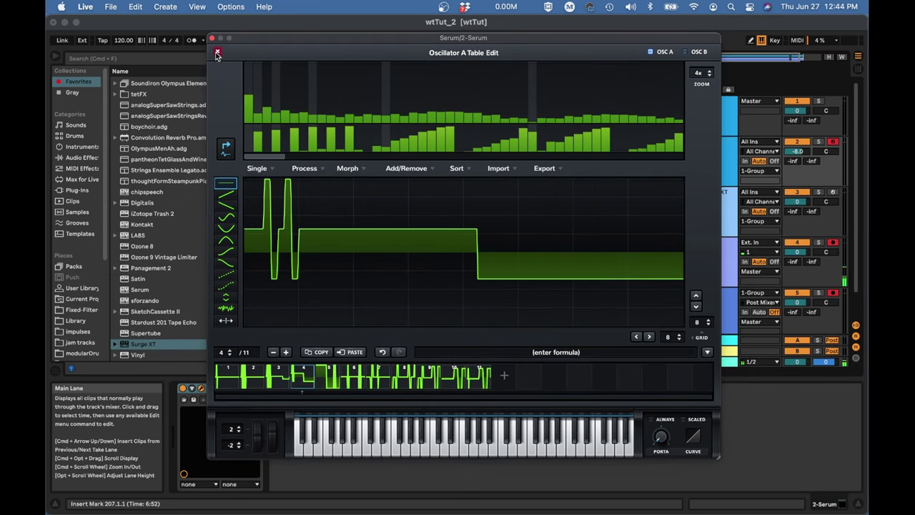
pyautogui.click(217, 53)
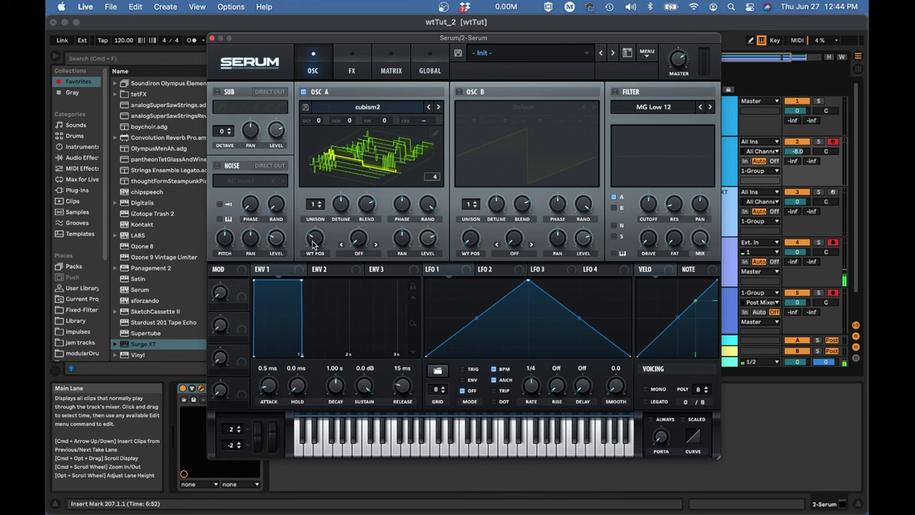
# Step: Audition the wavetable by turning WT POS to frames 7, 8, 4 and then 11
pyautogui.moveTo(312, 246)
pyautogui.mouseDown()
pyautogui.moveTo(329, 206)
pyautogui.moveTo(315, 229)
pyautogui.mouseUp()
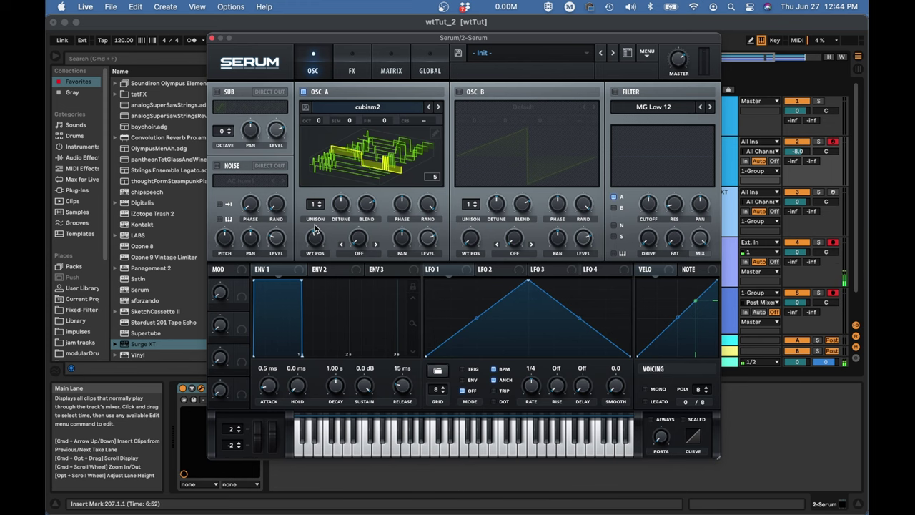
pyautogui.moveTo(316, 240); pyautogui.dragTo(316, 203)
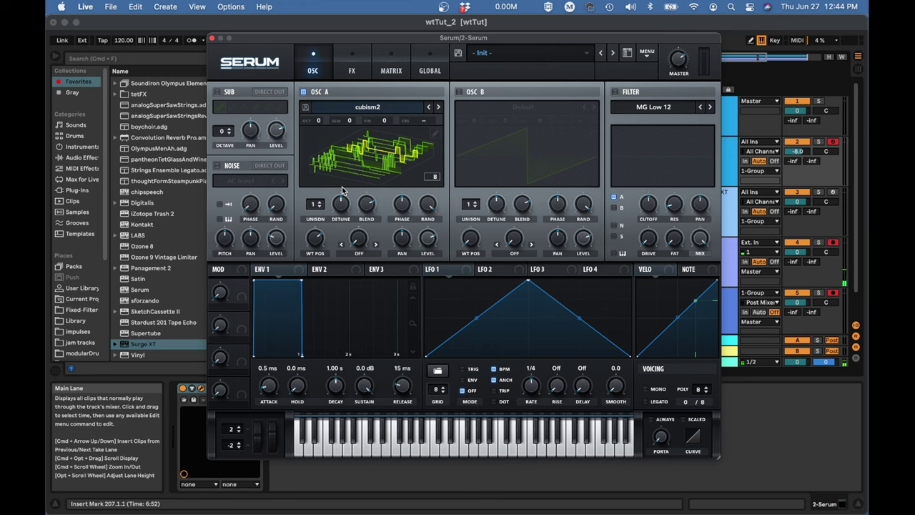
pyautogui.moveTo(315, 240)
pyautogui.mouseDown()
pyautogui.moveTo(312, 284)
pyautogui.moveTo(313, 244)
pyautogui.moveTo(312, 251)
pyautogui.mouseUp()
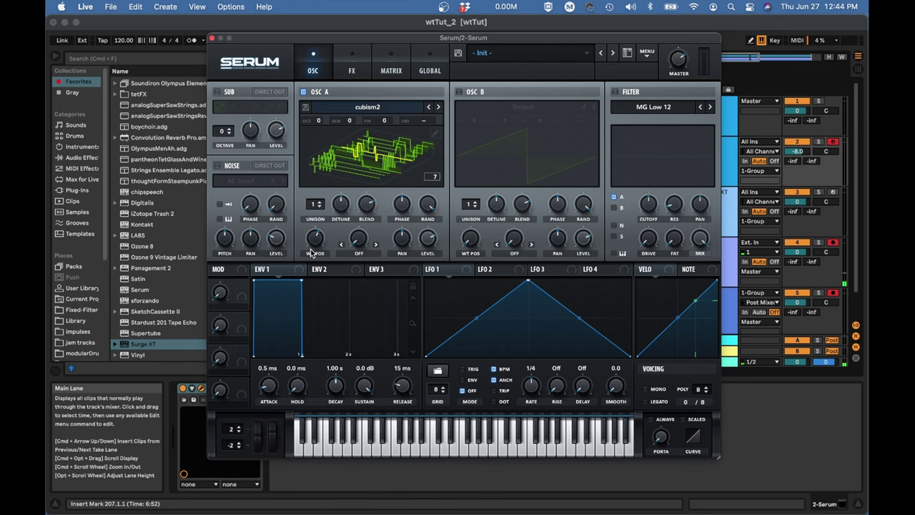
pyautogui.moveTo(315, 241); pyautogui.dragTo(319, 156)
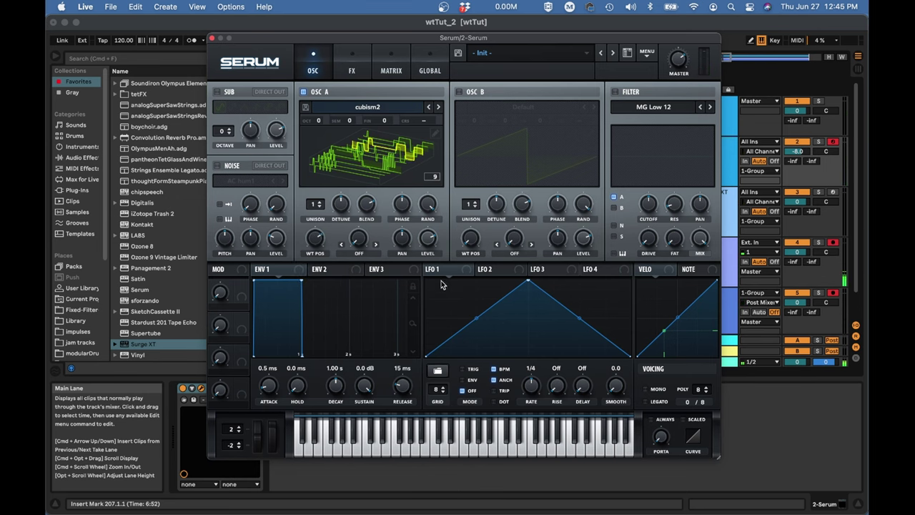
# Step: Route LFO 1 to oscillator A's WT POS and slow its rate to 2 bars
pyautogui.moveTo(437, 273); pyautogui.dragTo(315, 239)
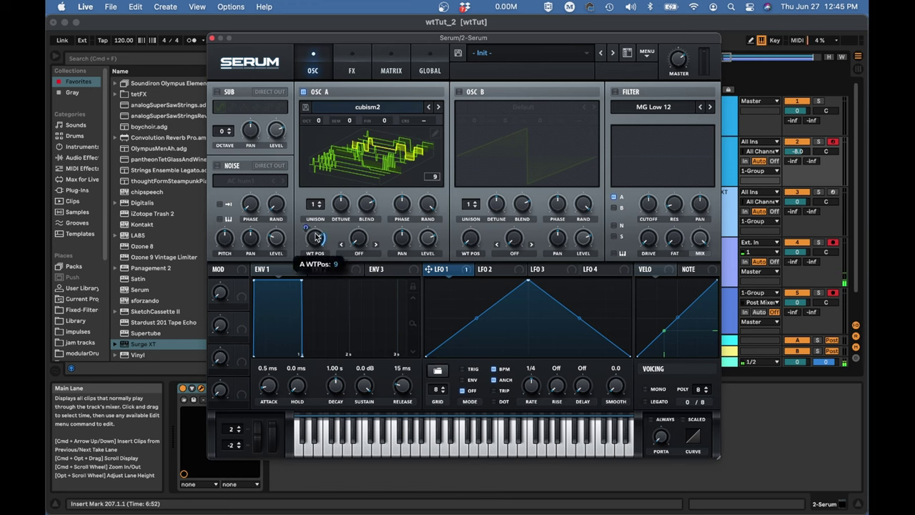
pyautogui.moveTo(307, 234); pyautogui.dragTo(307, 219)
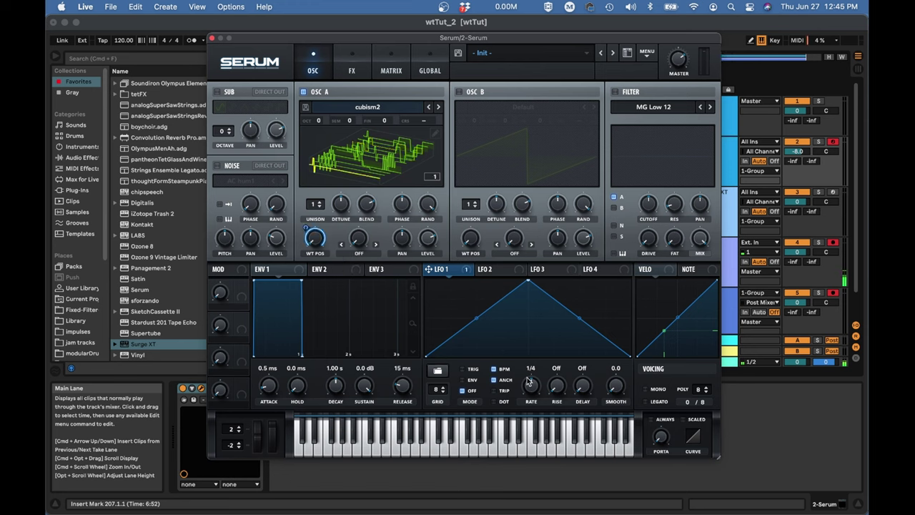
pyautogui.moveTo(531, 386); pyautogui.dragTo(527, 407)
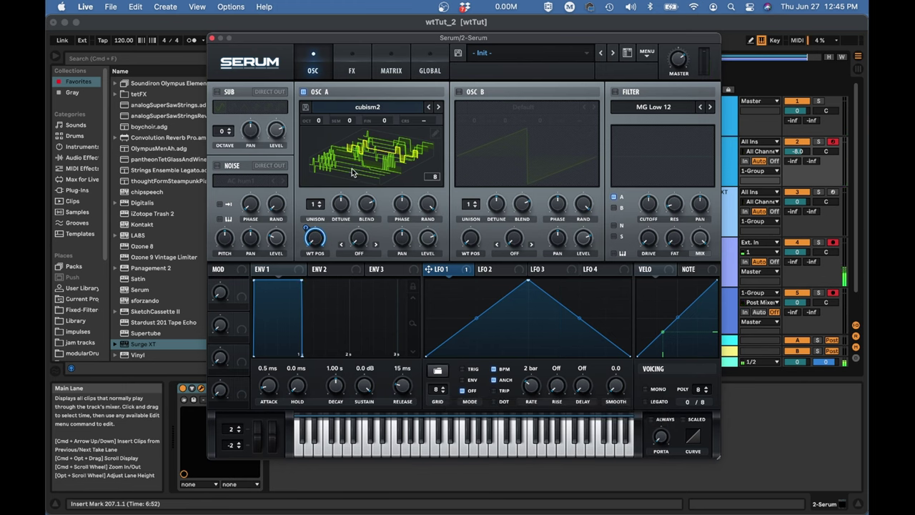
pyautogui.click(435, 136)
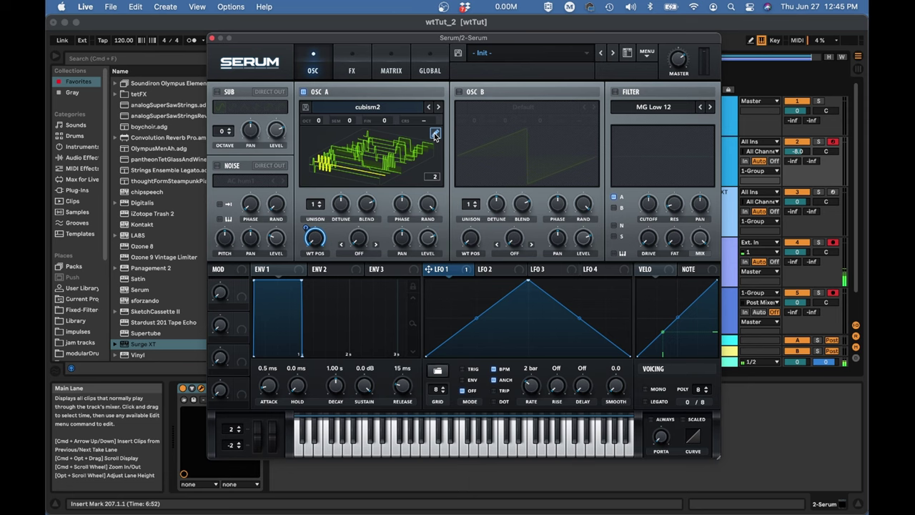
# Step: Apply Morph - Spectral in Table Edit to expand cubism2 to 256 frames, then close the editor
pyautogui.click(435, 135)
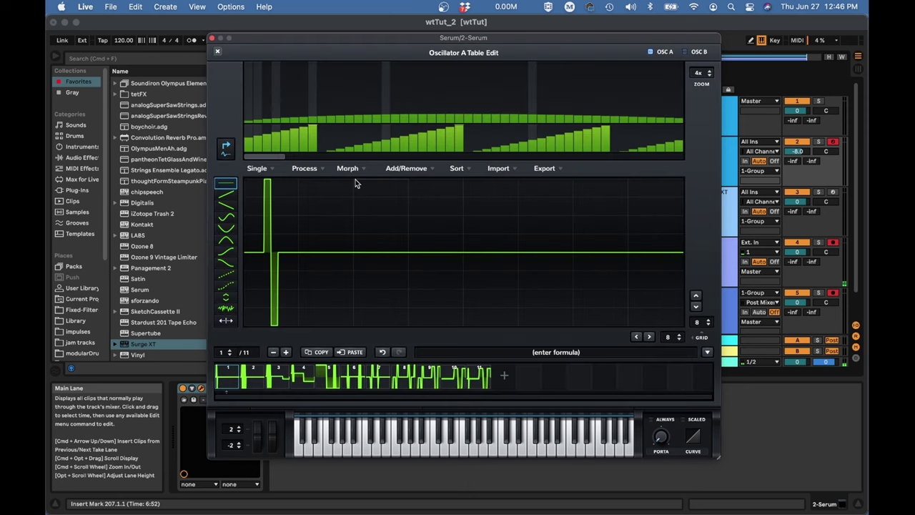
pyautogui.click(347, 170)
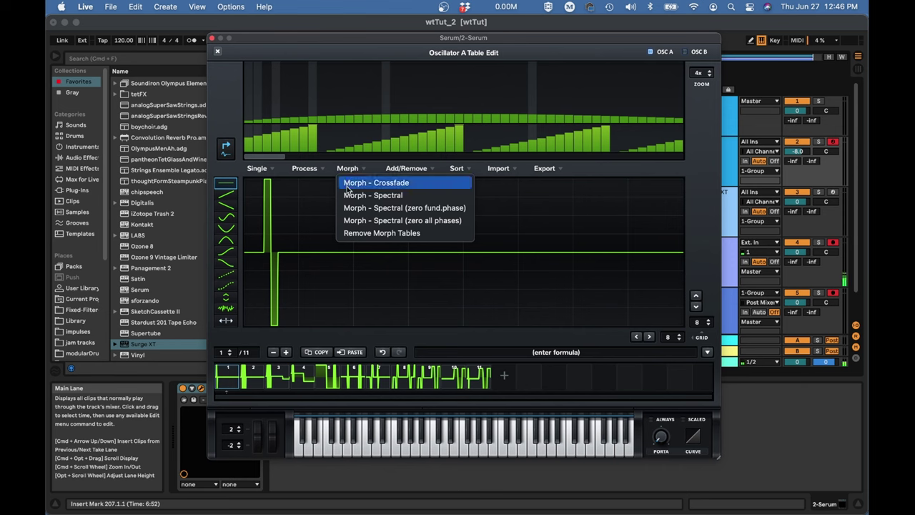
pyautogui.click(351, 196)
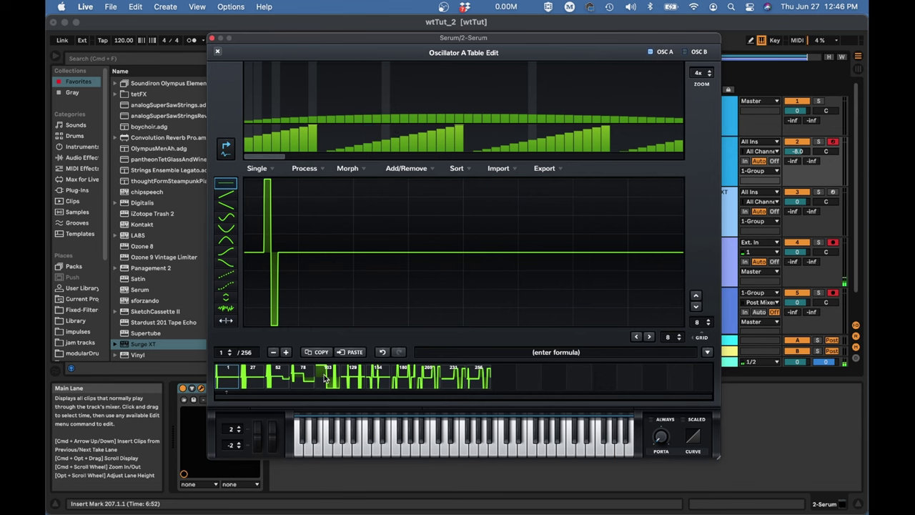
pyautogui.click(218, 54)
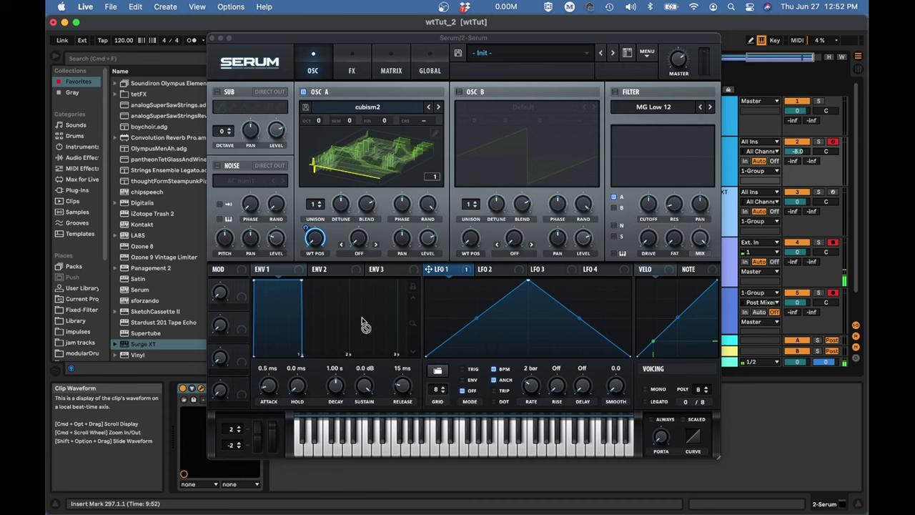
# Step: Paste a single noisy waveform into the table and set harmonic bin 2 to 32%
pyautogui.click(433, 131)
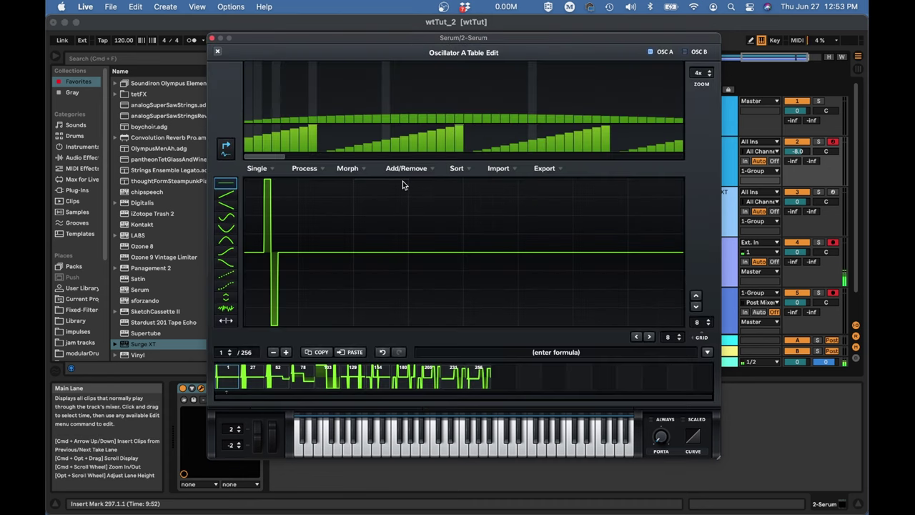
pyautogui.press('super+v')
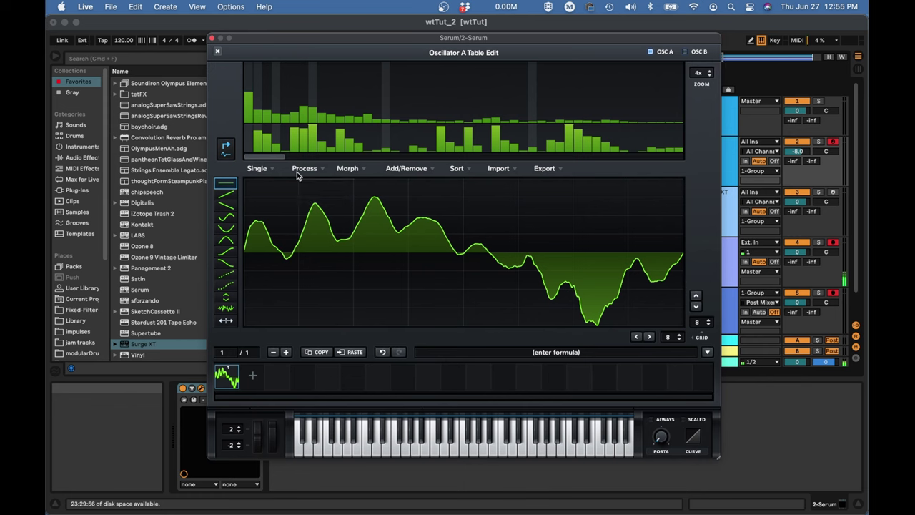
pyautogui.click(257, 107)
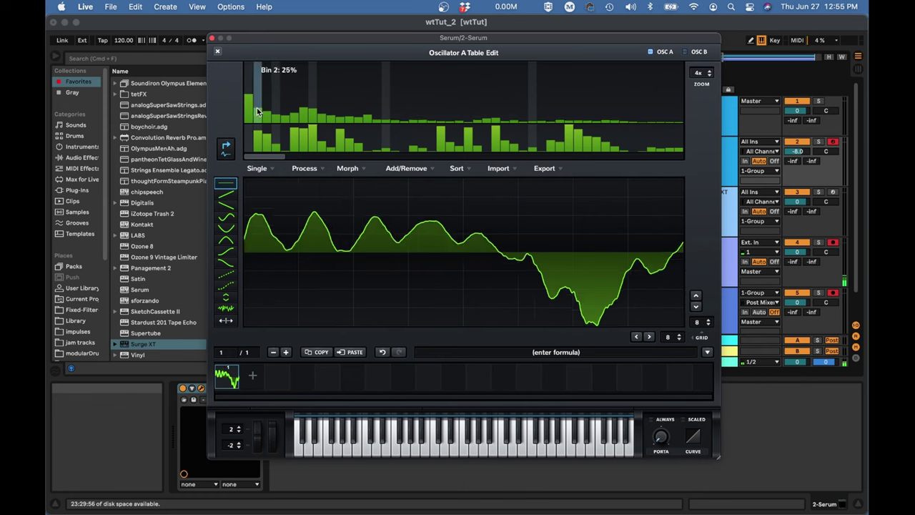
pyautogui.click(257, 106)
pyautogui.click(257, 102)
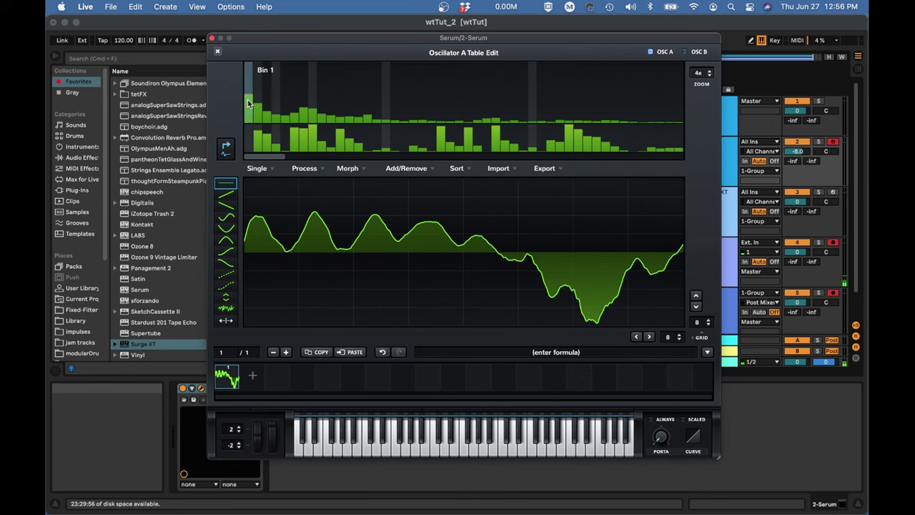
# Step: Redraw bins 1–4 with bin 1 taller and bin 4 lower, then add a second frame
pyautogui.moveTo(248, 92); pyautogui.dragTo(280, 117)
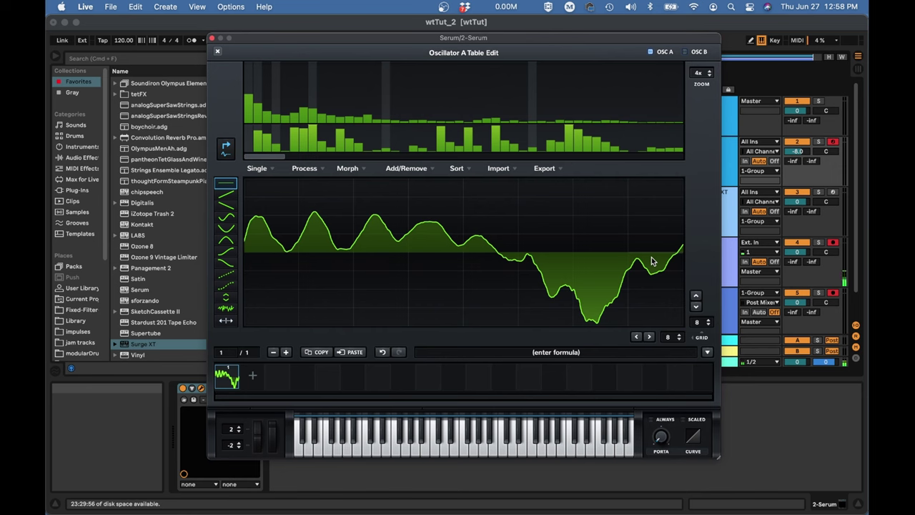
pyautogui.click(252, 375)
pyautogui.click(226, 308)
pyautogui.moveTo(245, 247); pyautogui.dragTo(464, 250)
pyautogui.moveTo(589, 249)
pyautogui.mouseDown()
pyautogui.moveTo(682, 250)
pyautogui.moveTo(465, 251)
pyautogui.mouseUp()
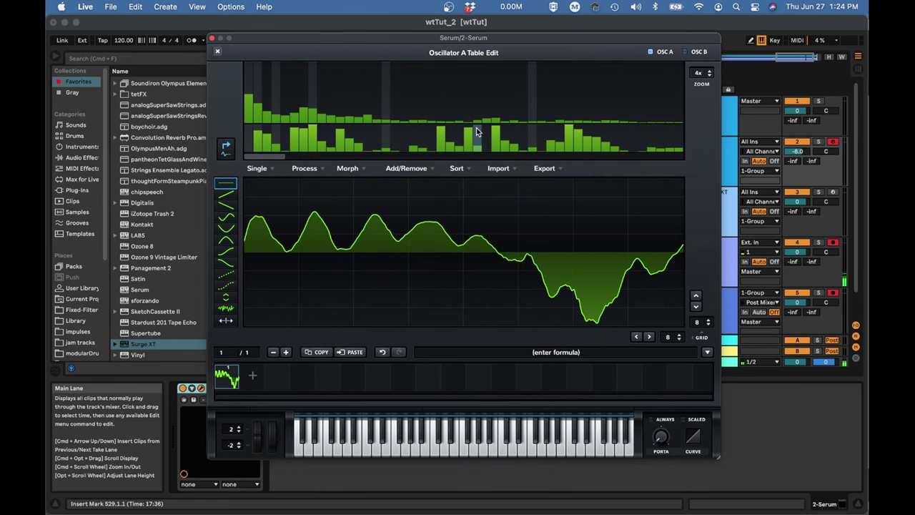
pyautogui.click(564, 478)
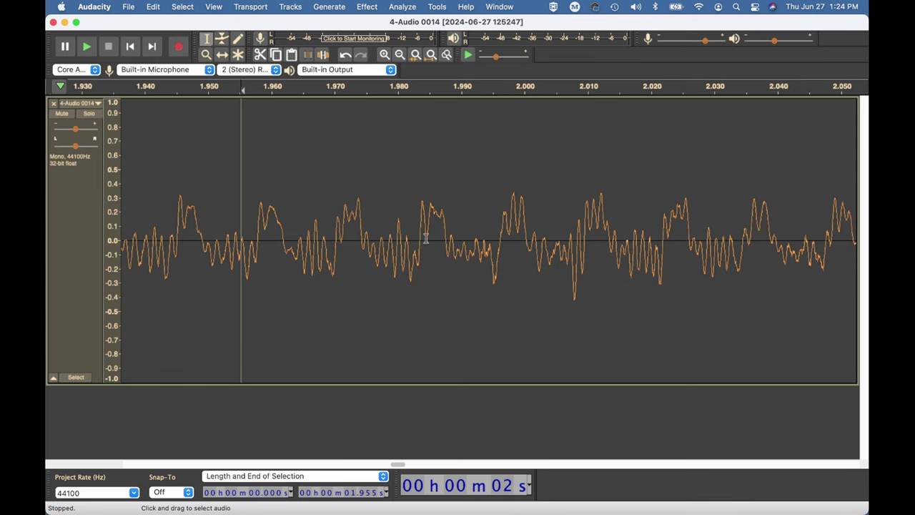
# Step: Select one short cycle of the recorded waveform in Audacity
pyautogui.moveTo(419, 237); pyautogui.dragTo(498, 244)
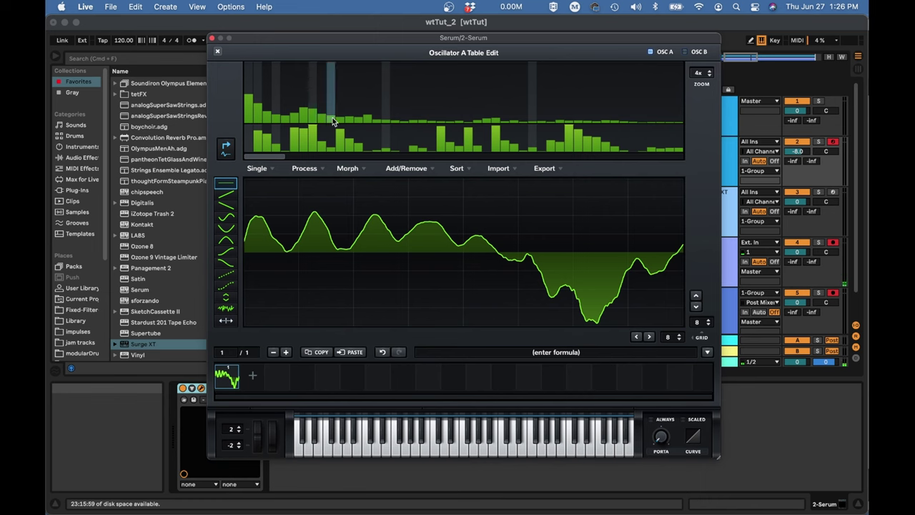
# Step: Import the audio as a second single-cycle frame, spectral-morph to 256 frames, and sweep position 41–61
pyautogui.click(252, 375)
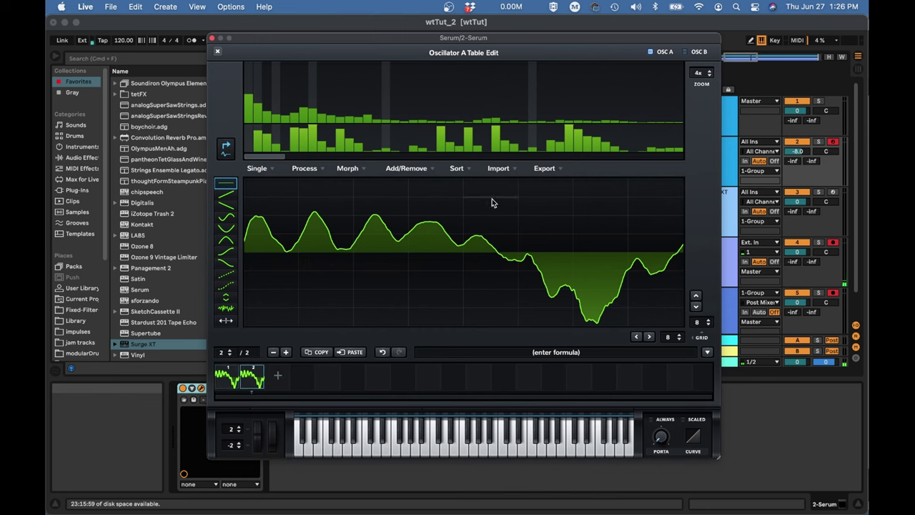
pyautogui.click(494, 169)
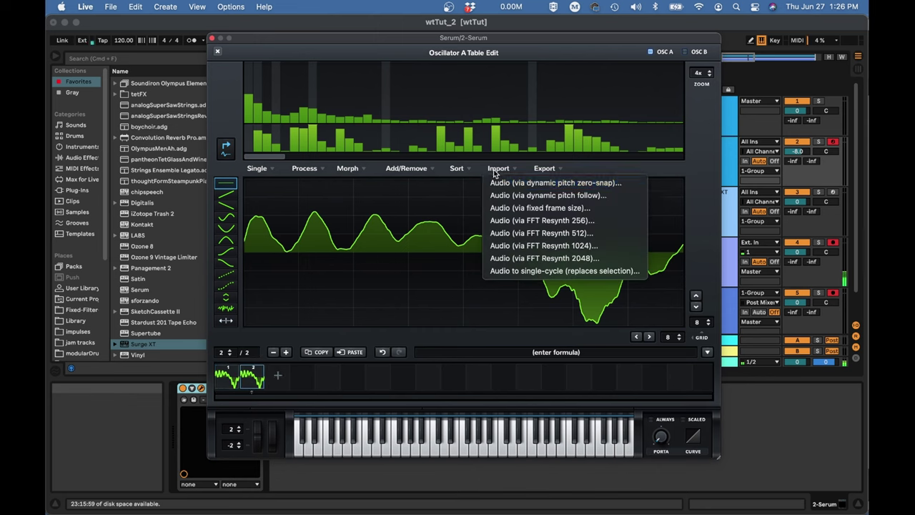
pyautogui.click(547, 271)
pyautogui.click(345, 172)
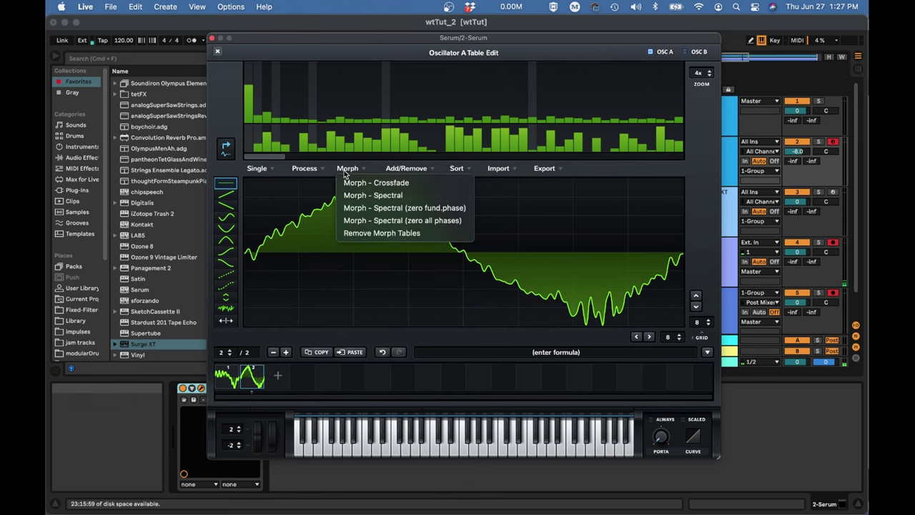
pyautogui.click(367, 208)
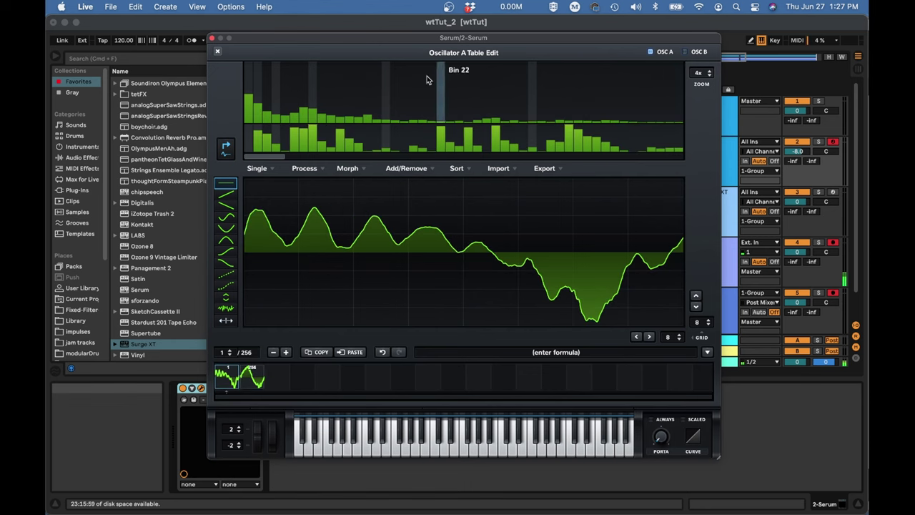
pyautogui.click(217, 51)
pyautogui.moveTo(315, 224); pyautogui.dragTo(413, 263)
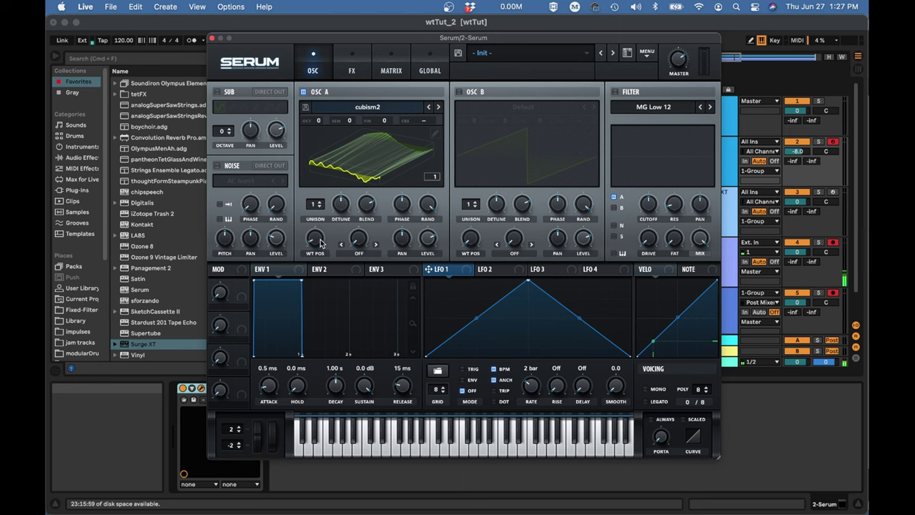
# Step: In the Matrix, route MPE Y (Timbre) to A Uni WTPos at 100% amount
pyautogui.click(392, 73)
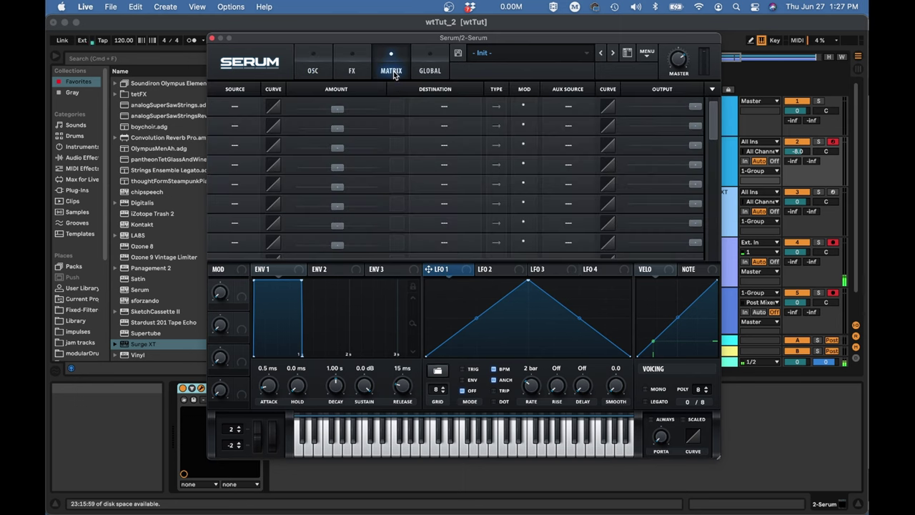
pyautogui.click(234, 109)
pyautogui.scroll(-2, 257, 429)
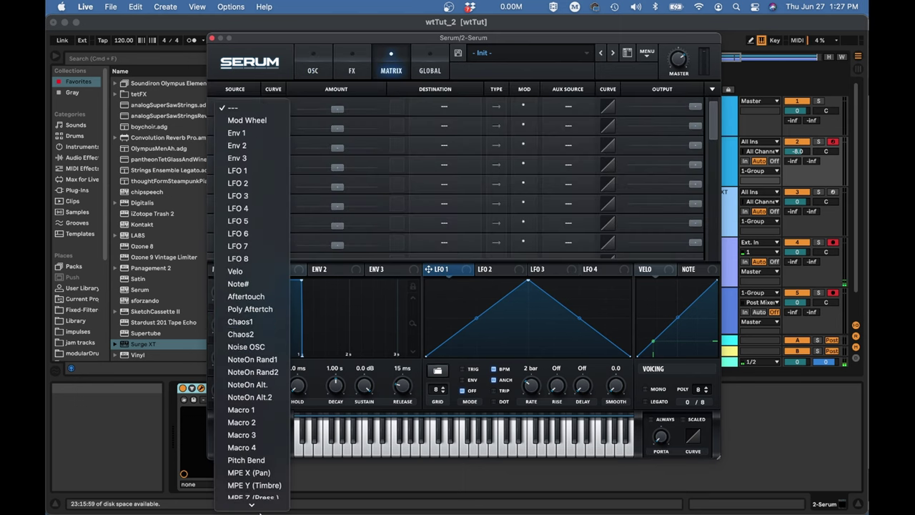
pyautogui.click(259, 468)
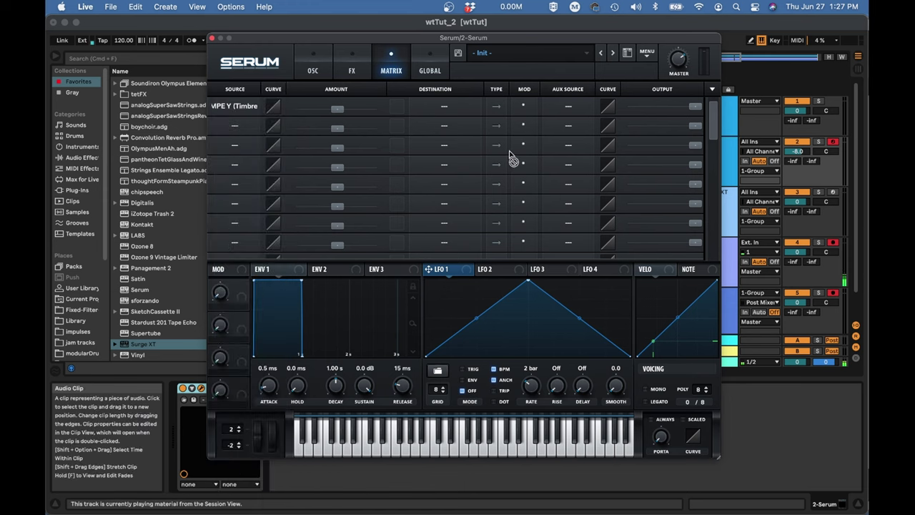
pyautogui.click(444, 108)
pyautogui.click(515, 296)
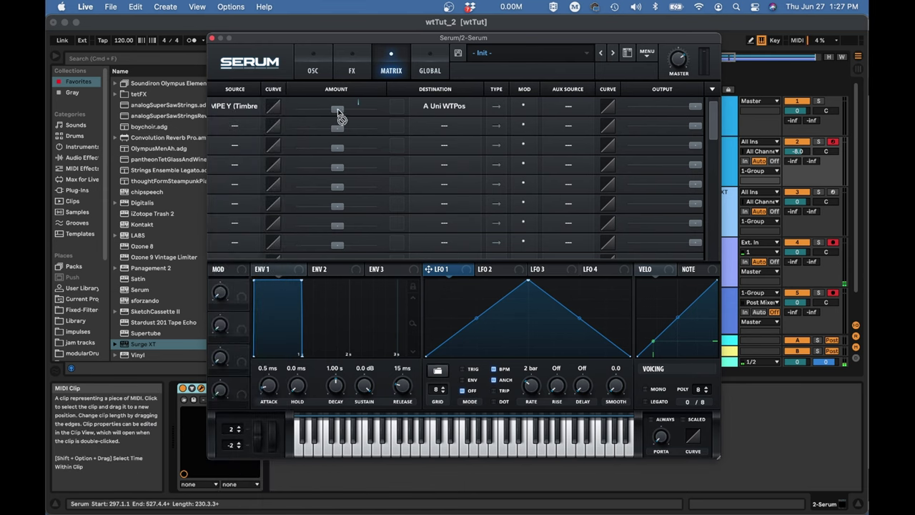
pyautogui.moveTo(337, 109); pyautogui.dragTo(532, 111)
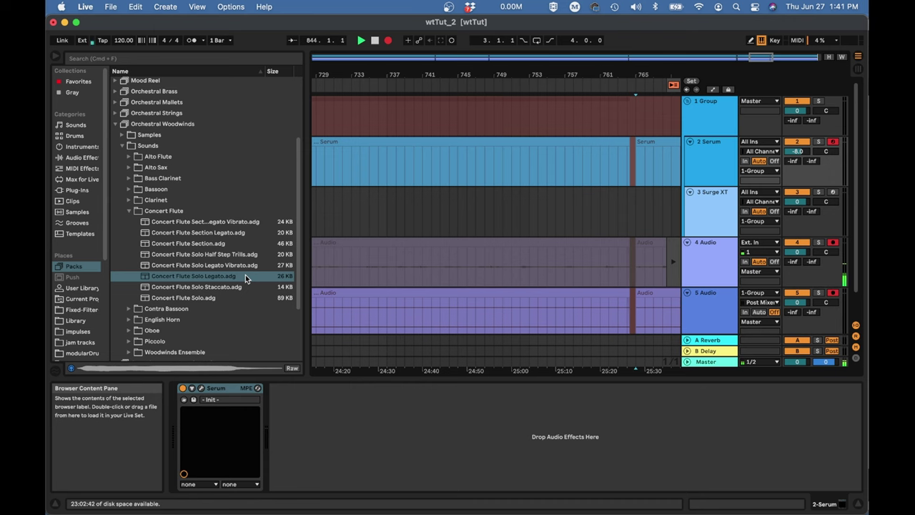
# Step: Select the Serum clip in the arrangement
pyautogui.click(572, 157)
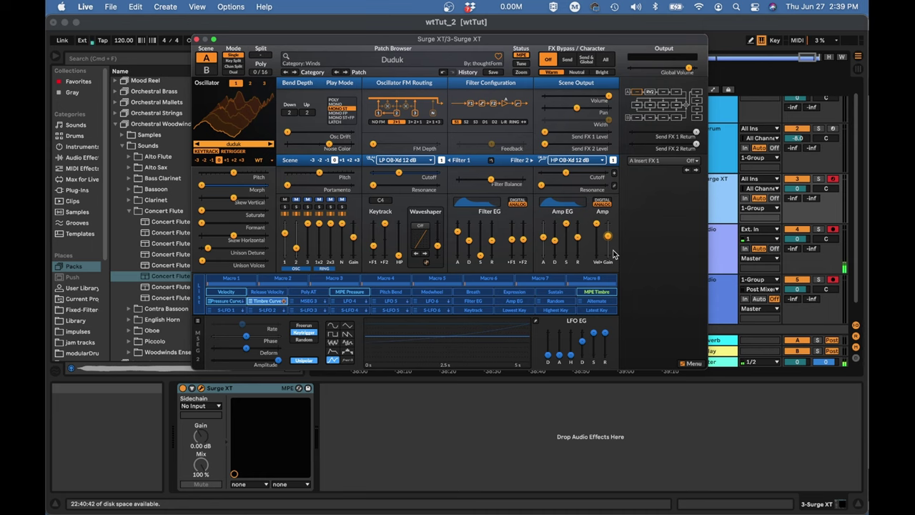
# Step: Load the Duduk patch from User Patches > Winds in Surge XT's patch browser
pyautogui.click(391, 60)
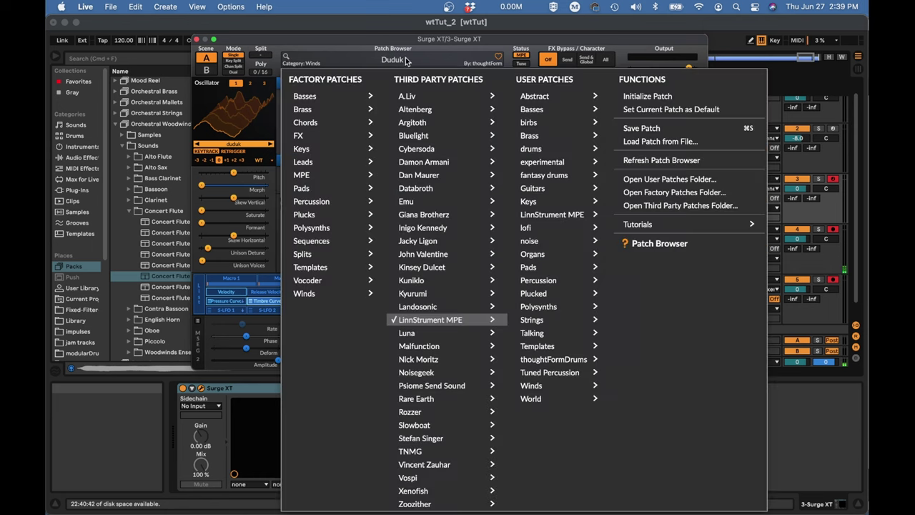
pyautogui.moveTo(429, 320)
pyautogui.moveTo(534, 320)
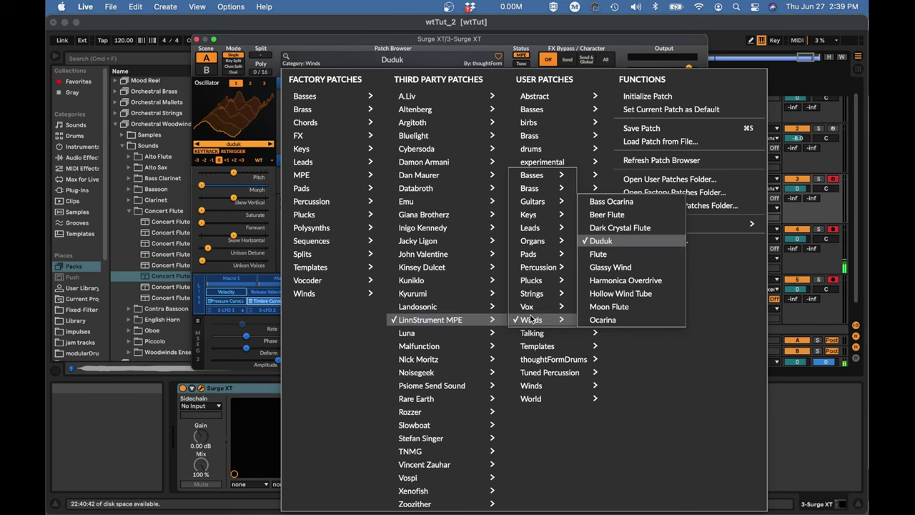
pyautogui.click(624, 243)
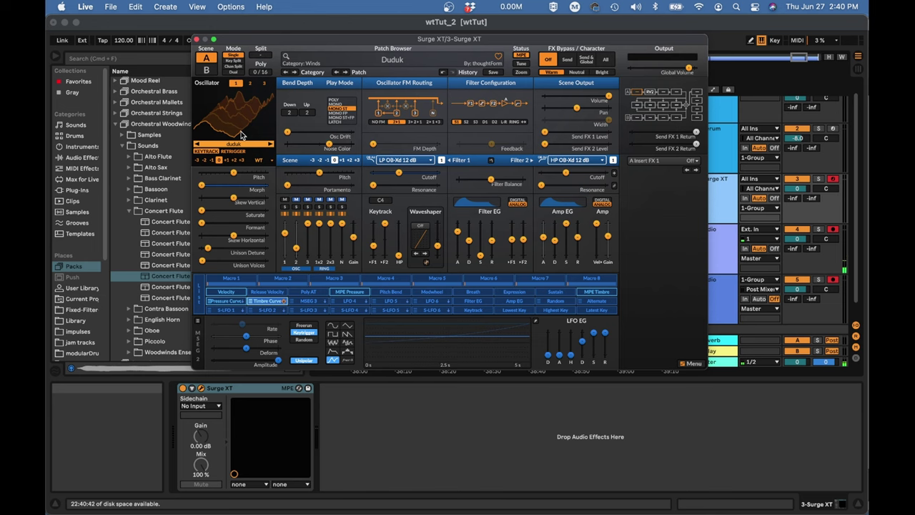
pyautogui.click(236, 102)
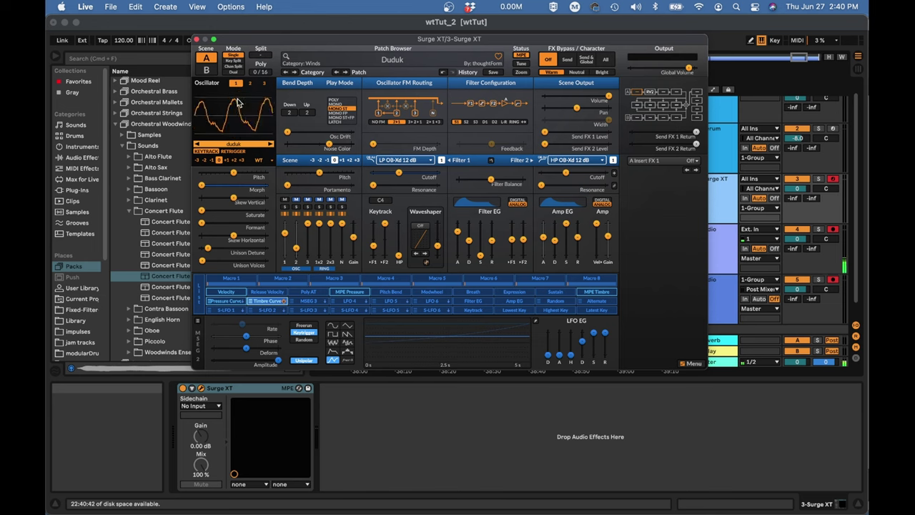
pyautogui.click(248, 103)
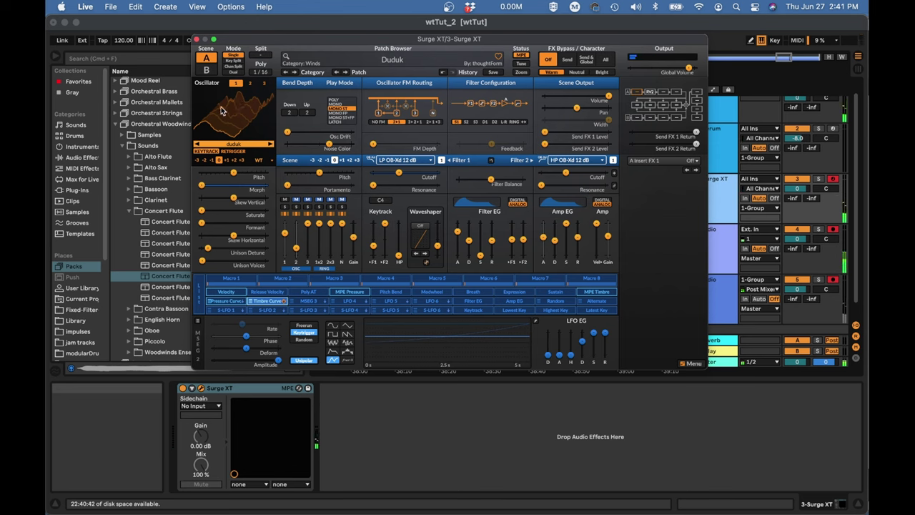
pyautogui.rightClick(202, 187)
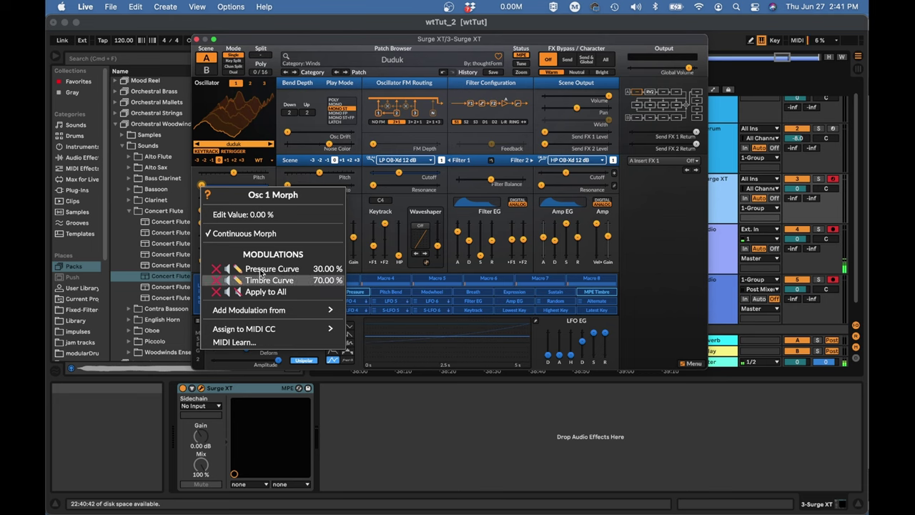
pyautogui.click(214, 180)
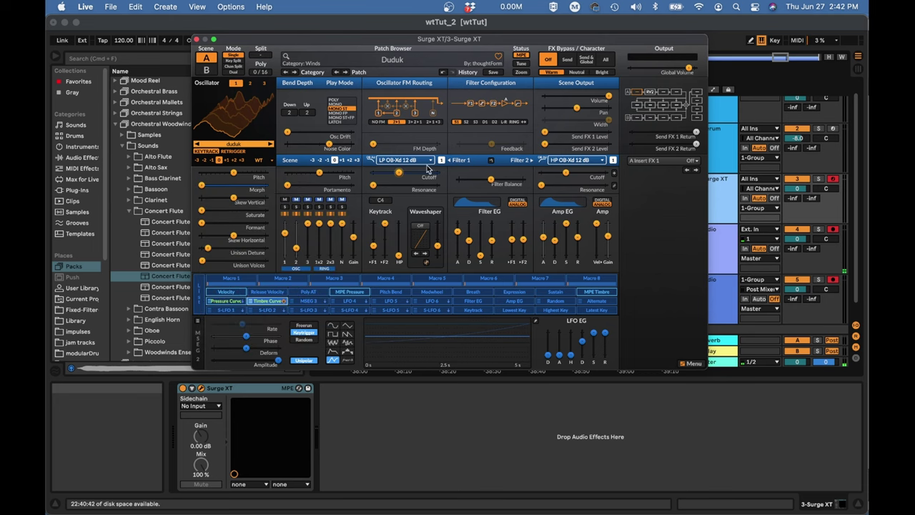
# Step: Switch Filter 1 and Filter 2 off, then bring up Filter 1's type choices again
pyautogui.click(404, 160)
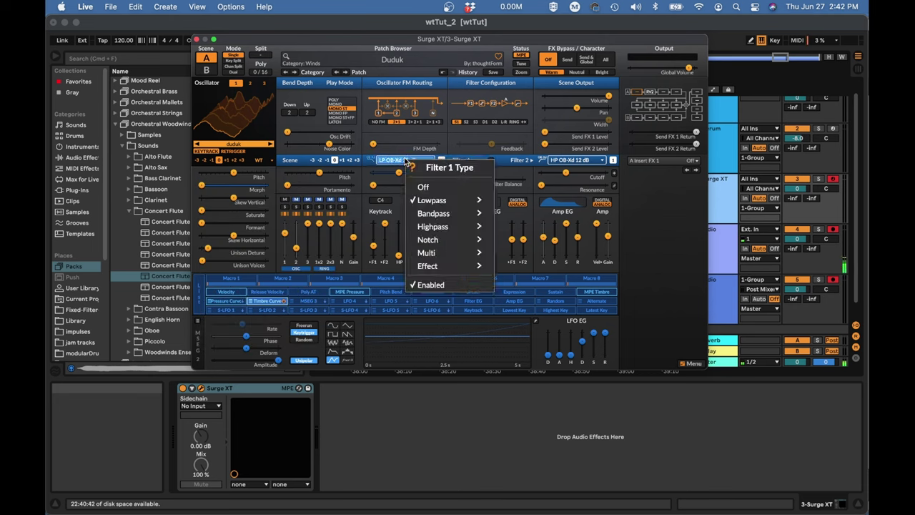
pyautogui.click(421, 187)
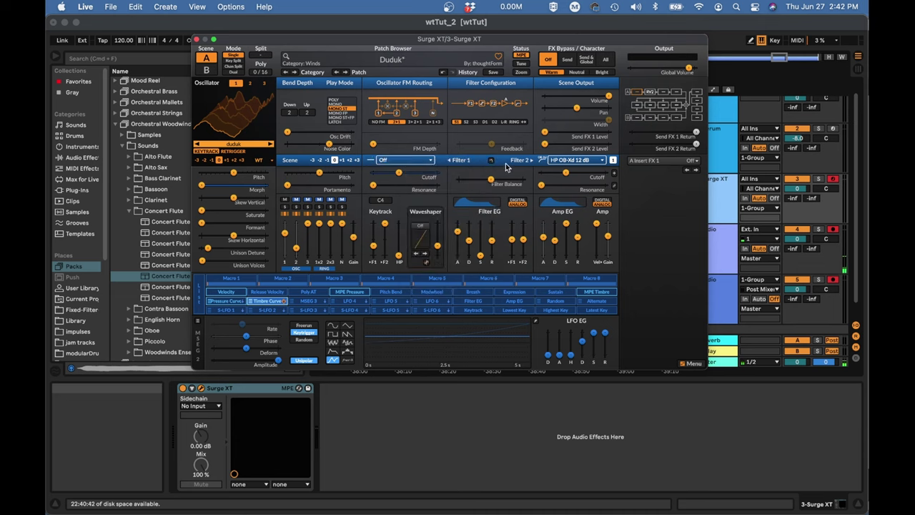
pyautogui.click(559, 163)
pyautogui.click(567, 187)
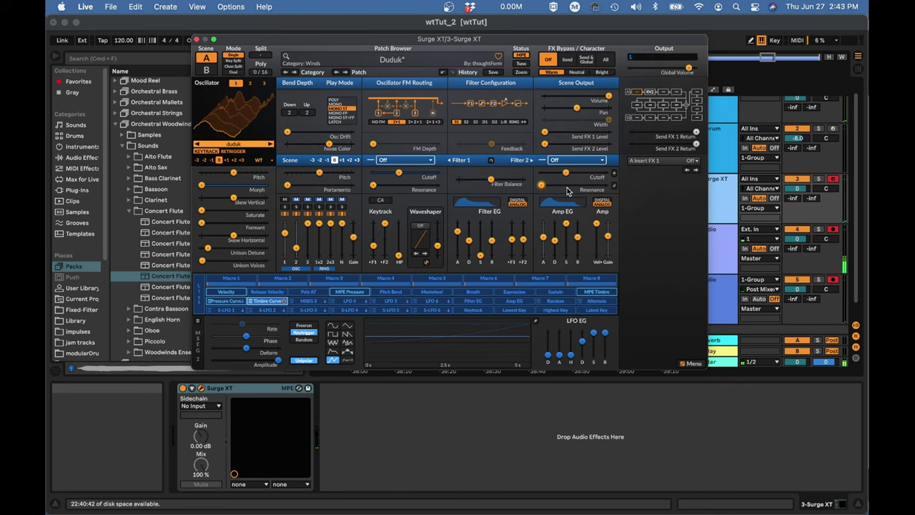
pyautogui.click(417, 163)
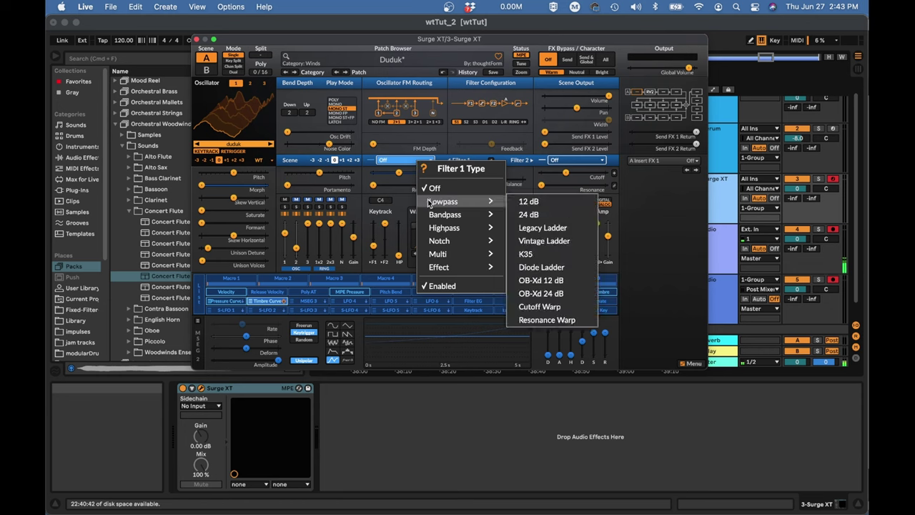
# Step: Set Filter 1 to the Lowpass OB-Xd 12 dB model and show the oscillator as a flat waveform
pyautogui.moveTo(480, 205)
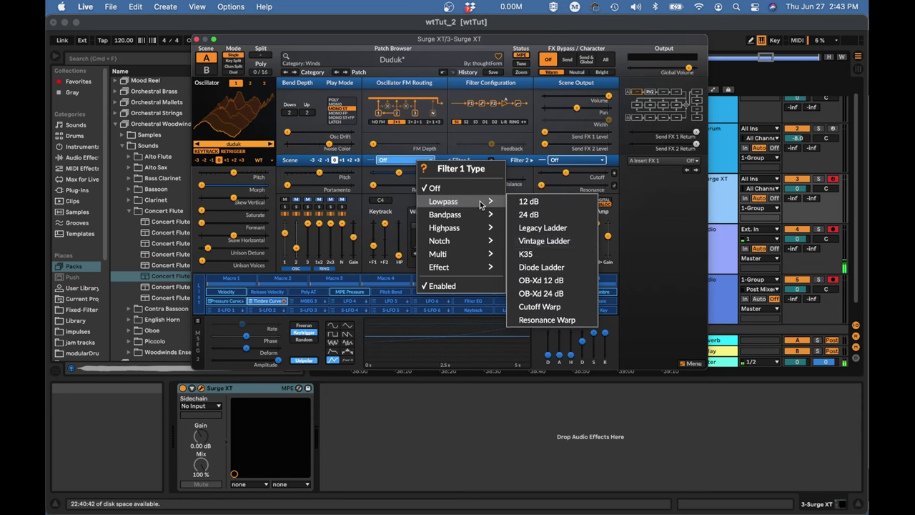
pyautogui.click(542, 280)
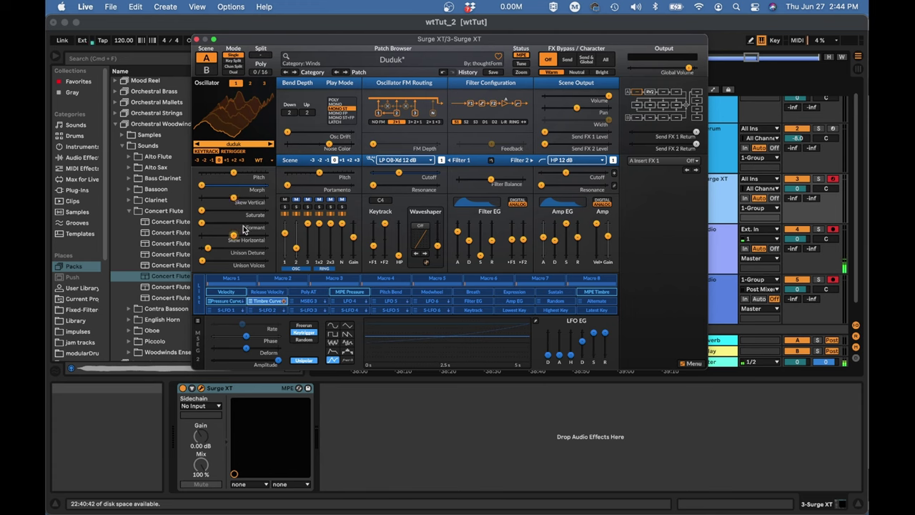
pyautogui.click(253, 123)
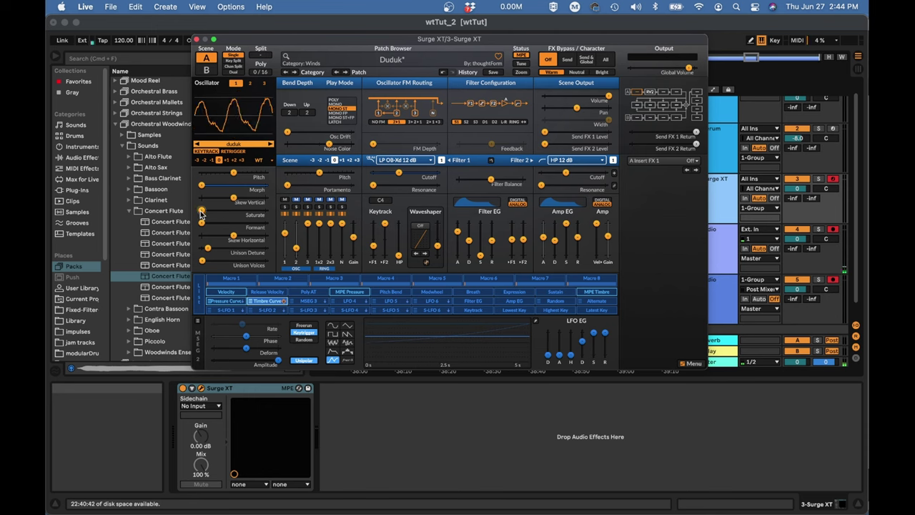
# Step: Raise Saturate to about 68.84 % and Skew Horizontal to -4.65 %, then load the Maxophone patch
pyautogui.moveTo(201, 213); pyautogui.dragTo(191, 233)
pyautogui.moveTo(284, 248)
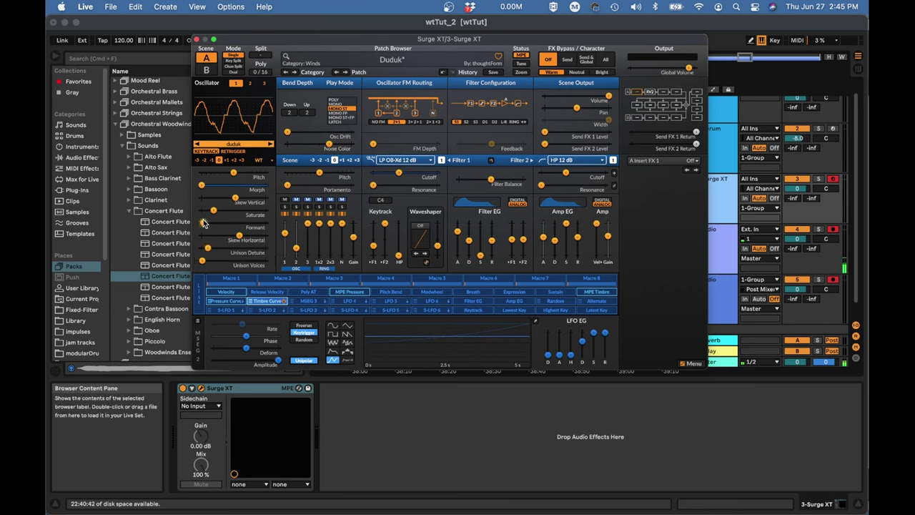
pyautogui.moveTo(239, 235); pyautogui.dragTo(203, 223)
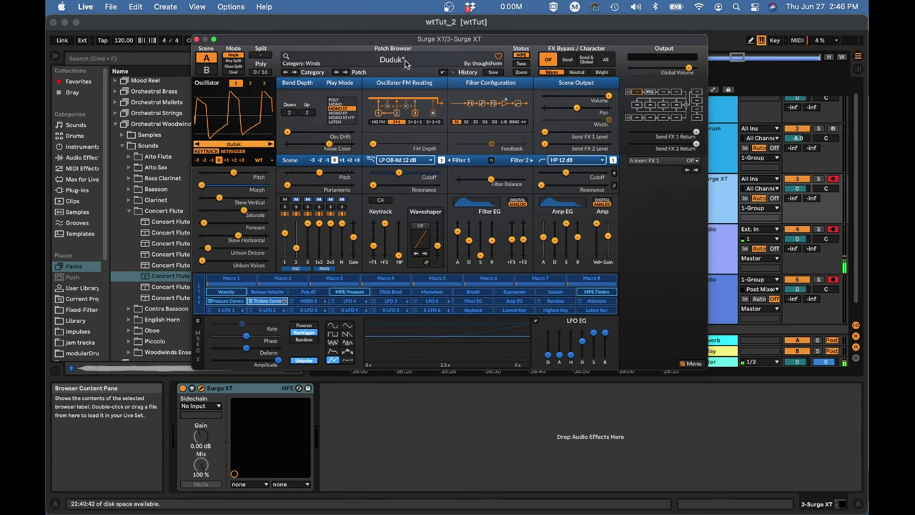
pyautogui.hotkey('ctrl', 'Right')
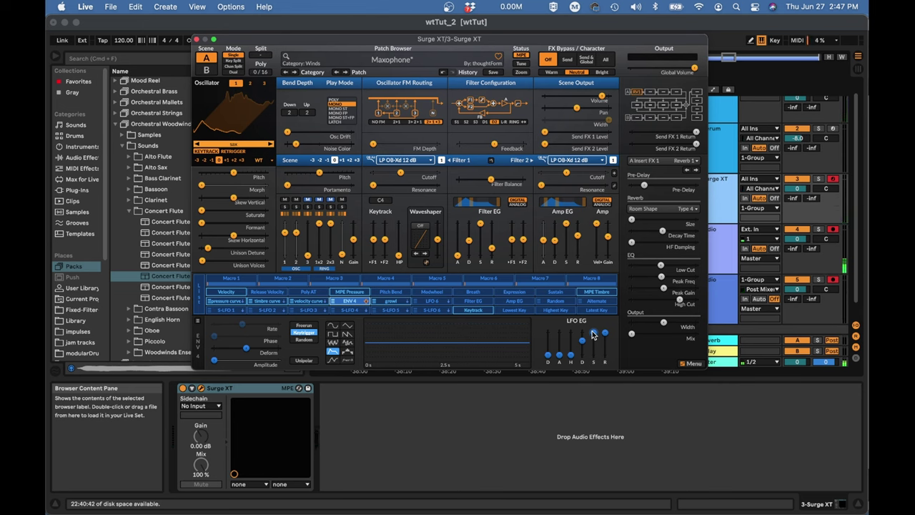
# Step: Show oscillator 2's dudukNew wavetable in the Maxophone patch
pyautogui.click(250, 84)
# Step: Compare oscillator 1's sax and oscillator 2's dudukNew wavetables, then inspect the pressure and timbre curve modulators
pyautogui.click(238, 86)
pyautogui.click(208, 127)
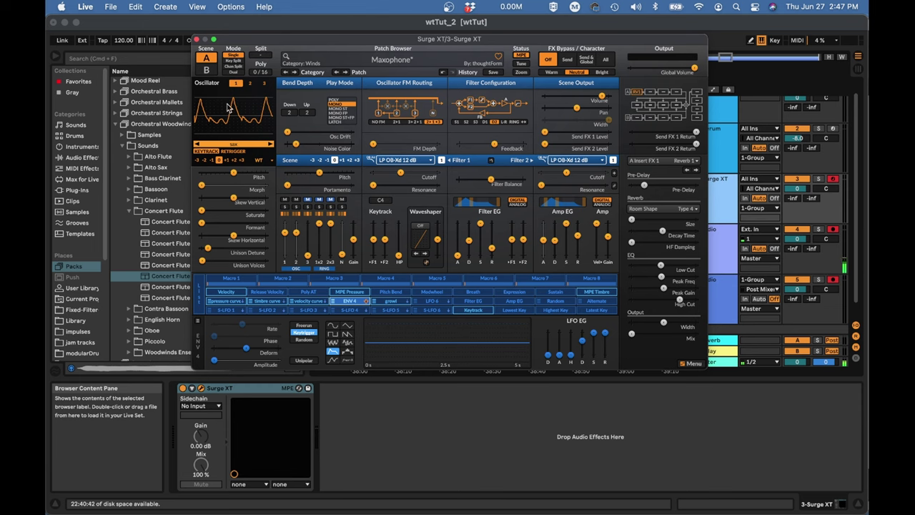
pyautogui.click(227, 110)
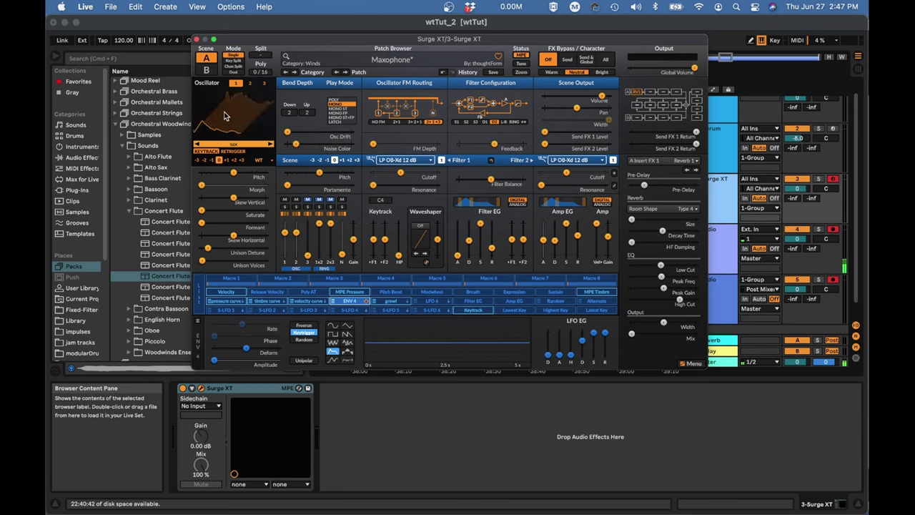
pyautogui.click(250, 83)
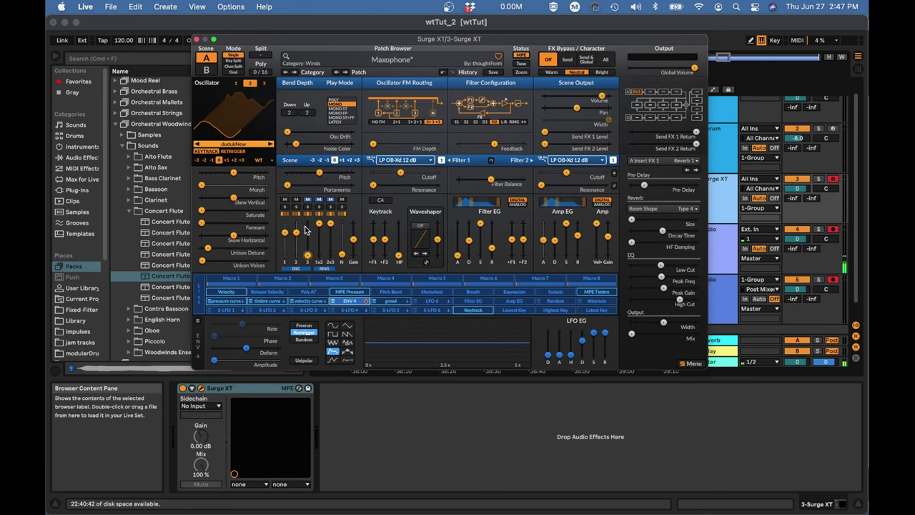
pyautogui.click(226, 301)
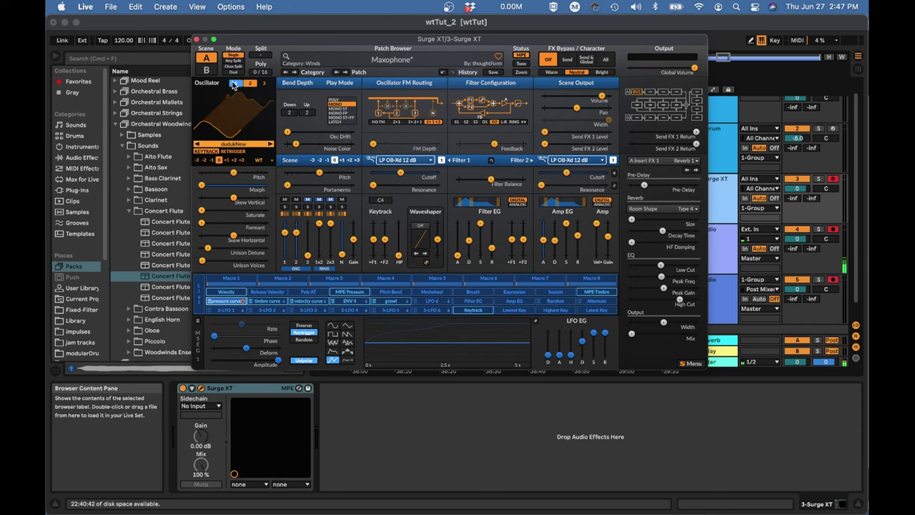
pyautogui.click(266, 302)
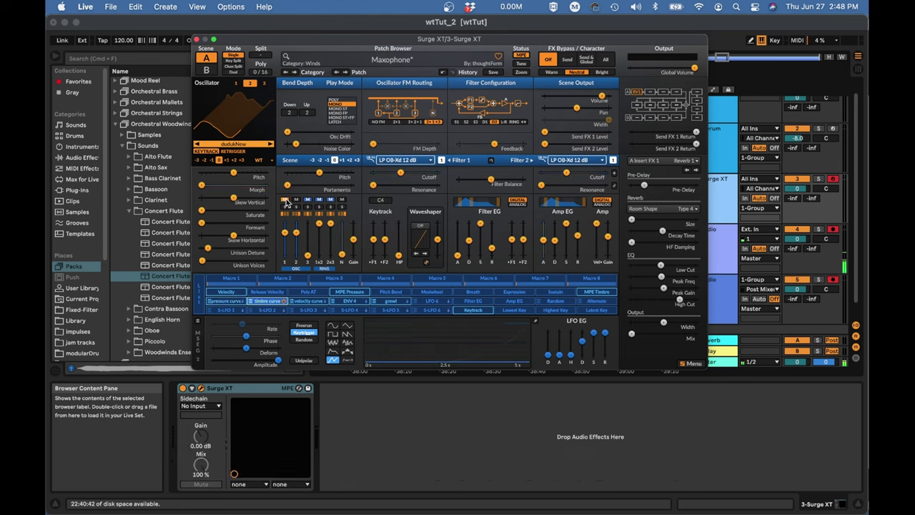
# Step: List modulations on Osc 1 volume, then Osc 2 volume: pressure curve 3.63 dB, timbre curve -10.92 dB
pyautogui.rightClick(285, 237)
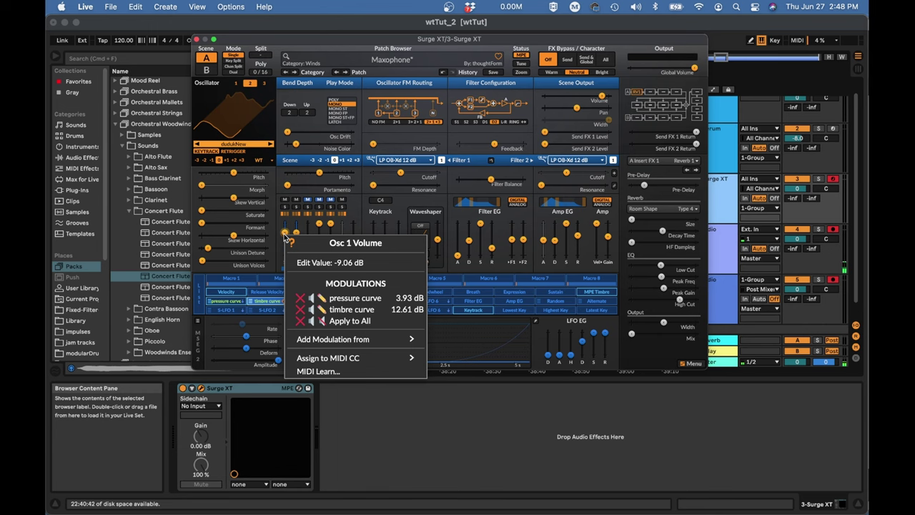
pyautogui.rightClick(296, 234)
pyautogui.rightClick(296, 233)
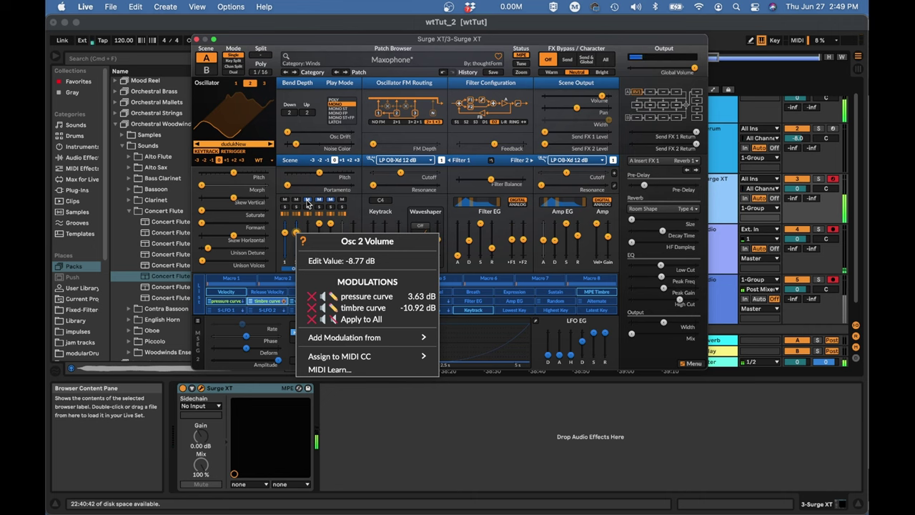
# Step: Dismiss the Osc 2 Volume modulation list
pyautogui.click(685, 337)
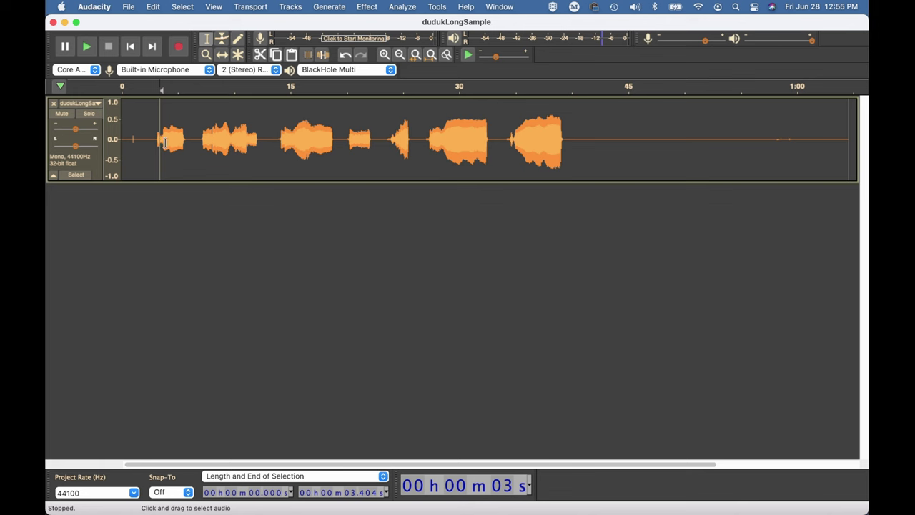
# Step: Play the dudukLongSample recording from near the start, then again from about 23.6 s
pyautogui.click(156, 133)
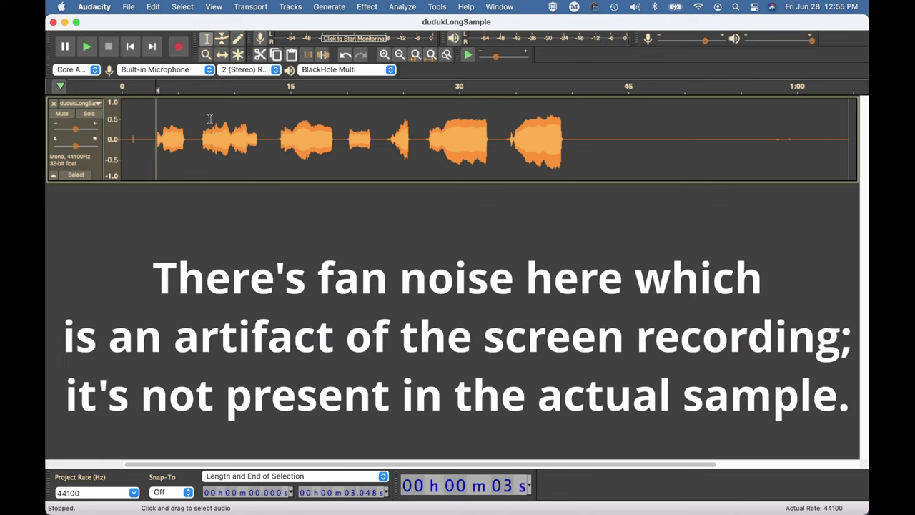
pyautogui.press('space')
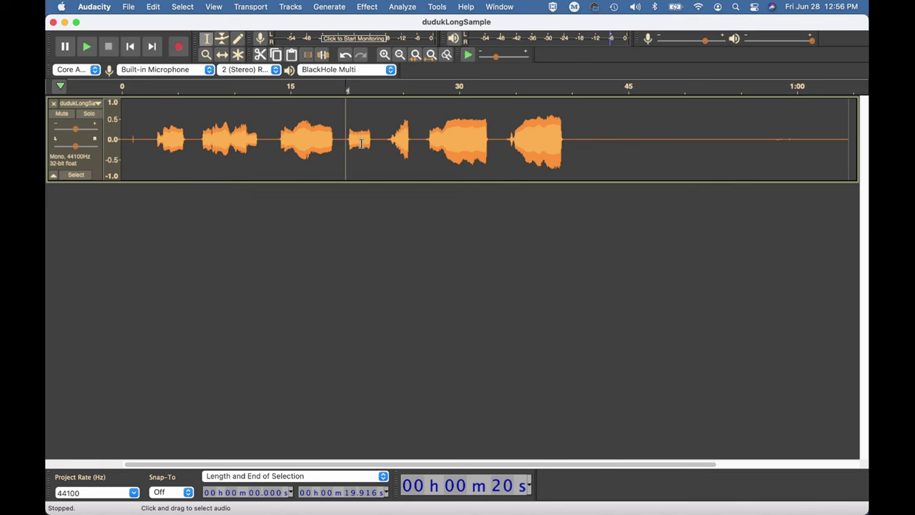
pyautogui.click(388, 140)
pyautogui.press('space')
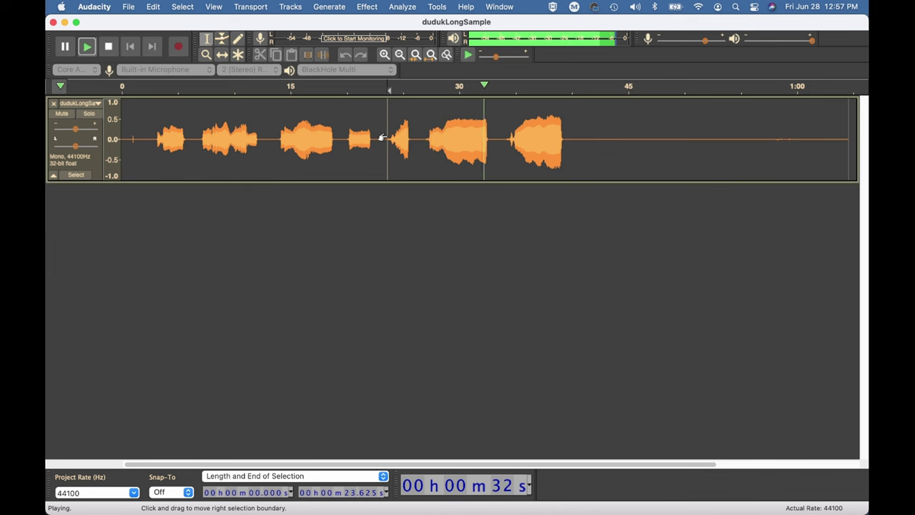
# Step: Select a 0.762 s slice of the sustained note around 27.6 s and audition it
pyautogui.press('space')
pyautogui.click(424, 136)
pyautogui.moveTo(424, 136); pyautogui.dragTo(496, 135)
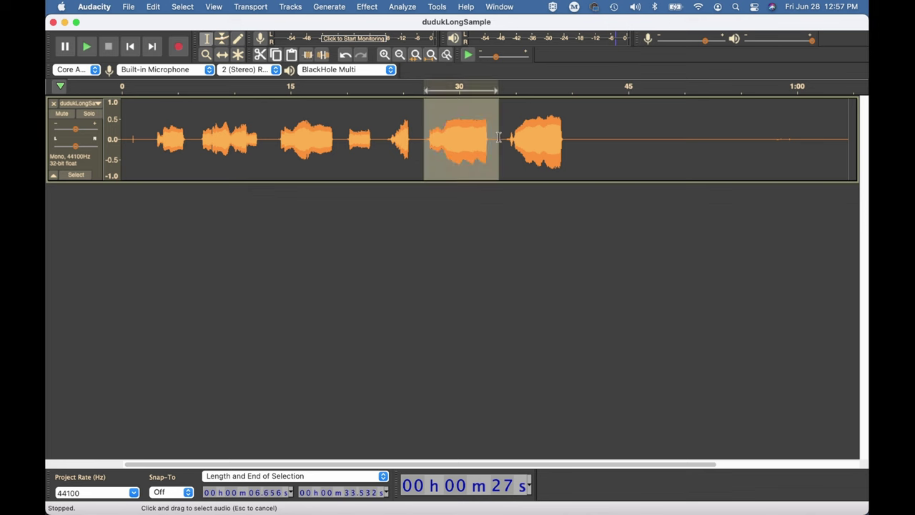
pyautogui.click(431, 105)
pyautogui.moveTo(430, 105); pyautogui.dragTo(438, 105)
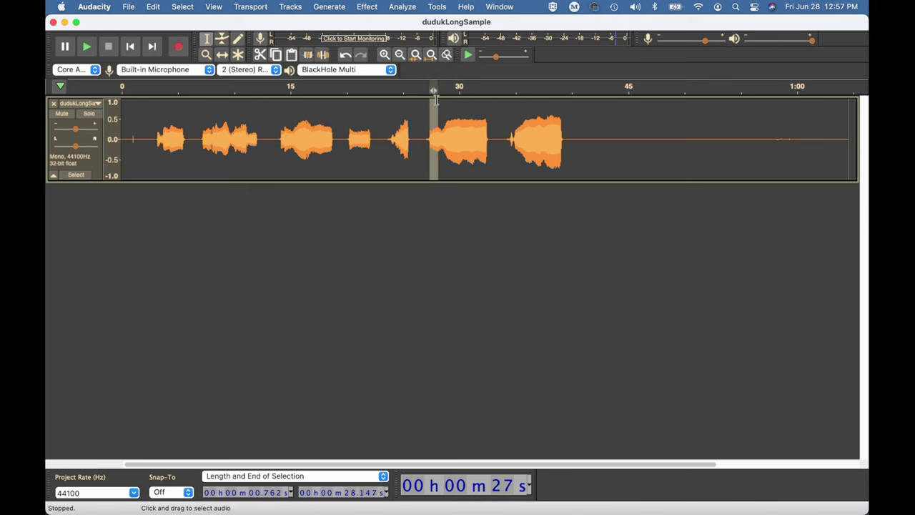
pyautogui.press('space')
# Step: Paste the copied duduk slice into a new empty project
pyautogui.click(128, 6)
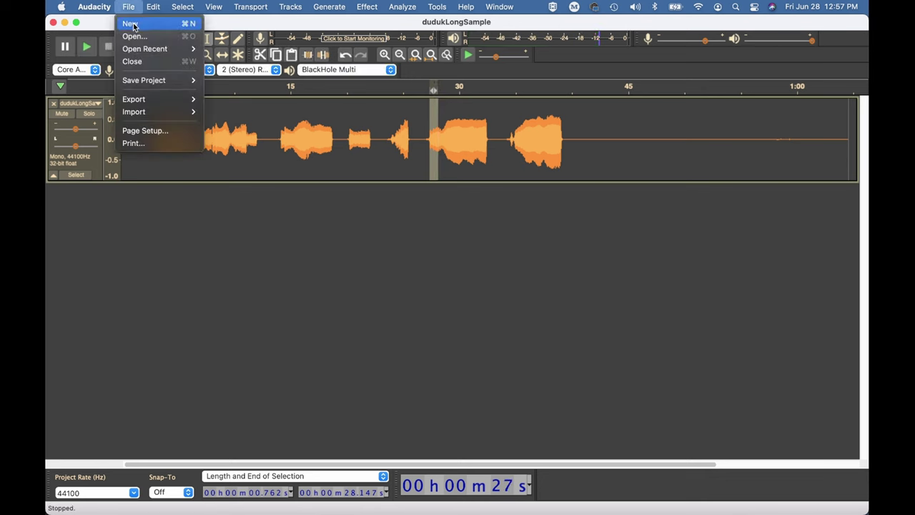
pyautogui.click(135, 25)
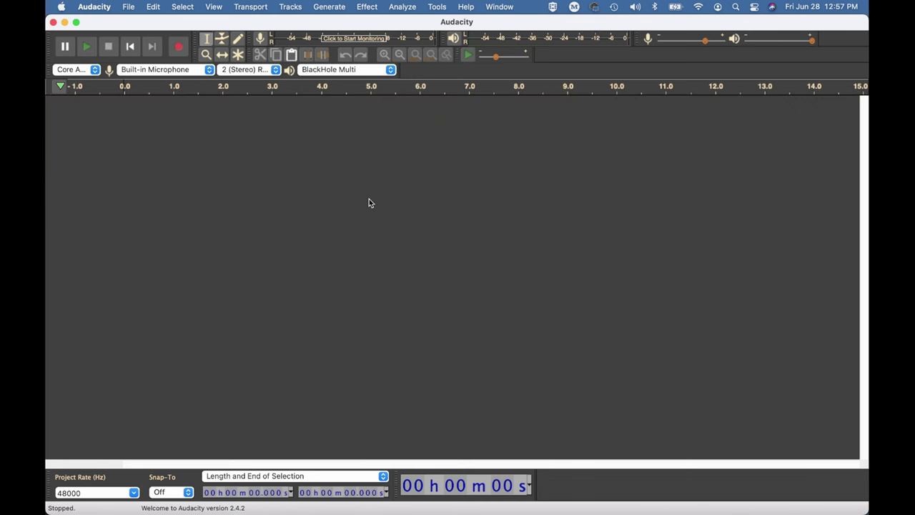
pyautogui.press('super+v')
# Step: Zoom into the pasted clip and play a few cycles from about 0.338 to 0.406 s
pyautogui.click(206, 55)
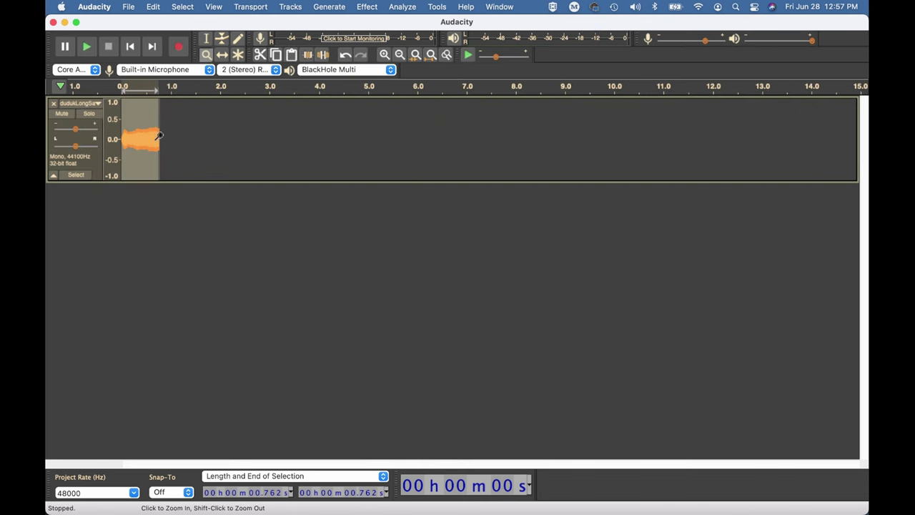
pyautogui.moveTo(138, 136); pyautogui.dragTo(146, 135)
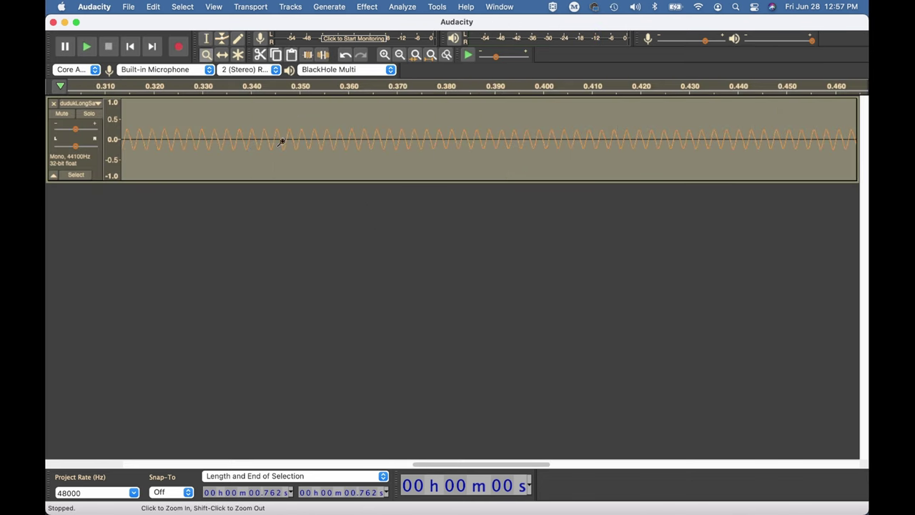
pyautogui.click(206, 39)
pyautogui.moveTo(241, 136); pyautogui.dragTo(393, 133)
pyautogui.keyDown('shift'); pyautogui.click(570, 136); pyautogui.keyUp('shift')
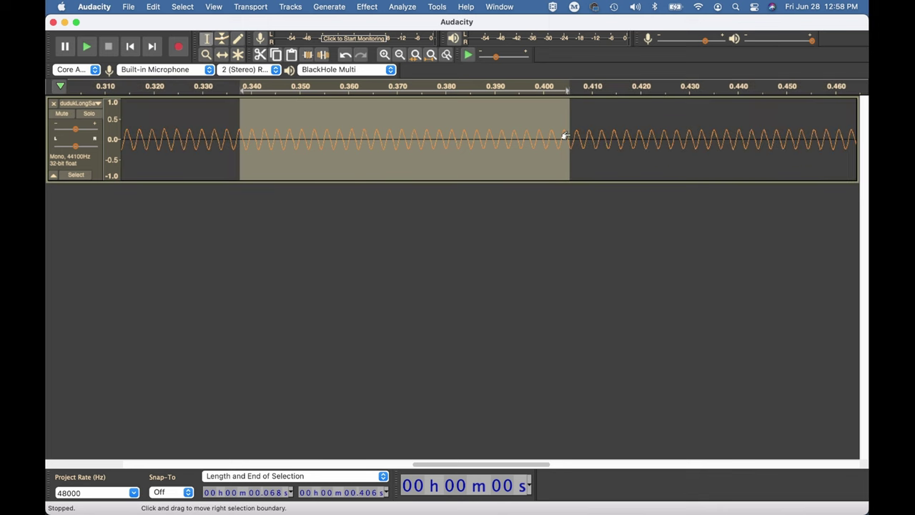
pyautogui.press('space')
pyautogui.hotkey('shift', 'space')
# Step: Make the track taller and zoom in on about one waveform cycle
pyautogui.moveTo(341, 180); pyautogui.dragTo(340, 330)
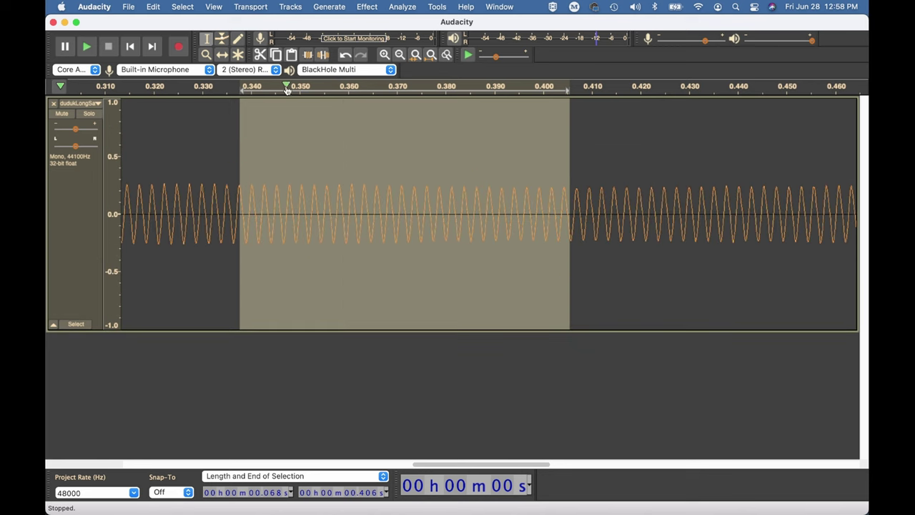
pyautogui.click(206, 54)
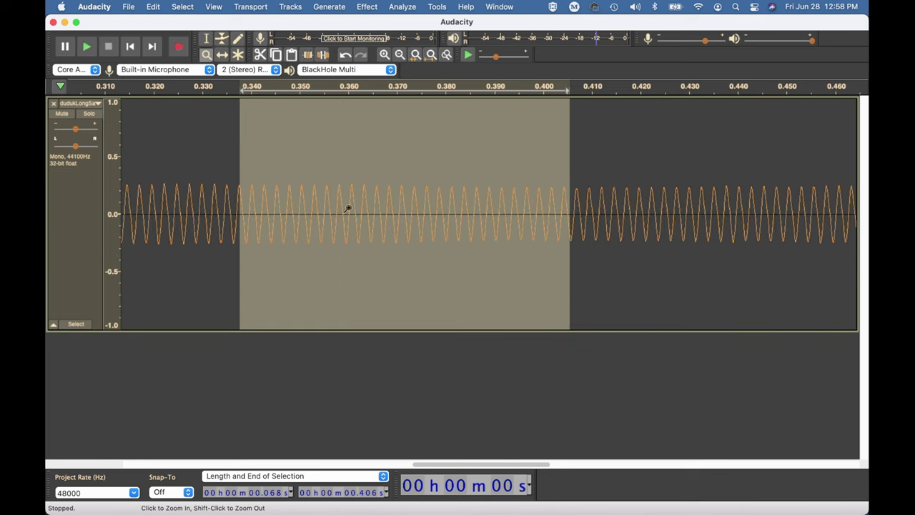
pyautogui.moveTo(348, 208); pyautogui.dragTo(362, 207)
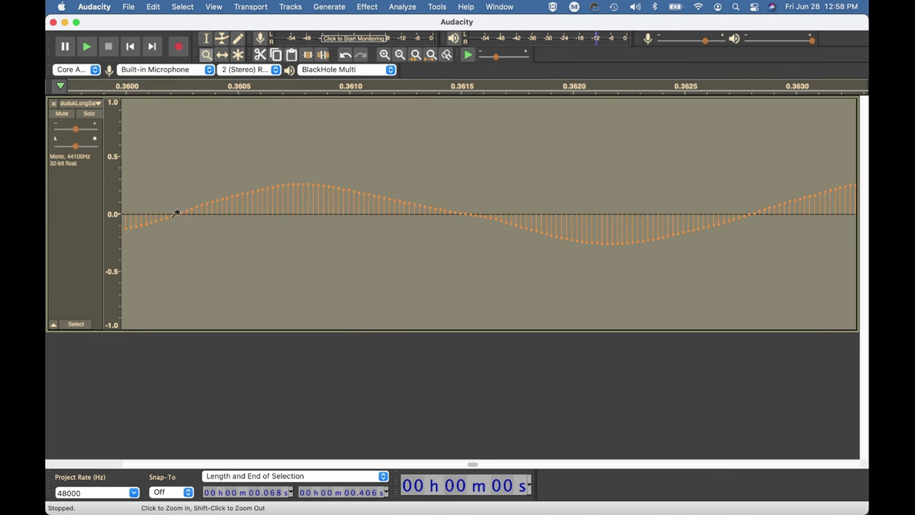
# Step: Select one full cycle between upward zero crossings, then close the scratch project
pyautogui.press('F1')
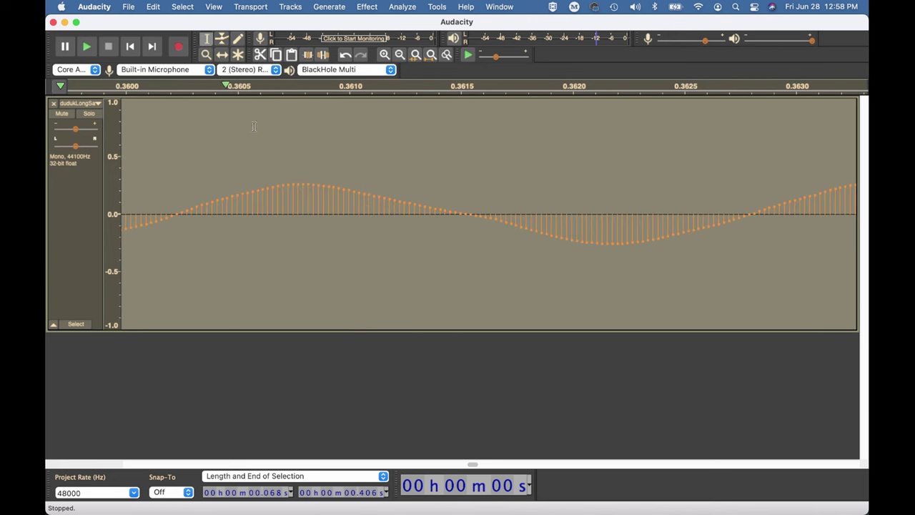
pyautogui.click(272, 158)
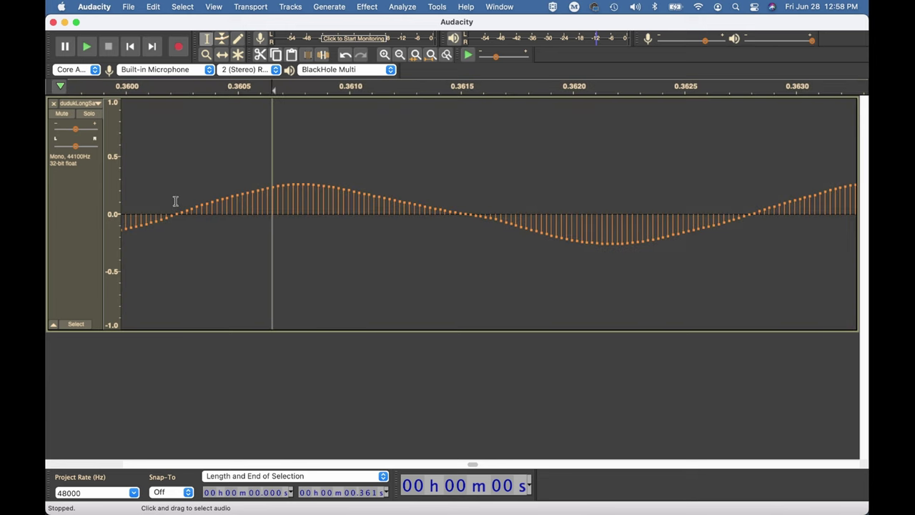
pyautogui.moveTo(175, 200); pyautogui.dragTo(489, 197)
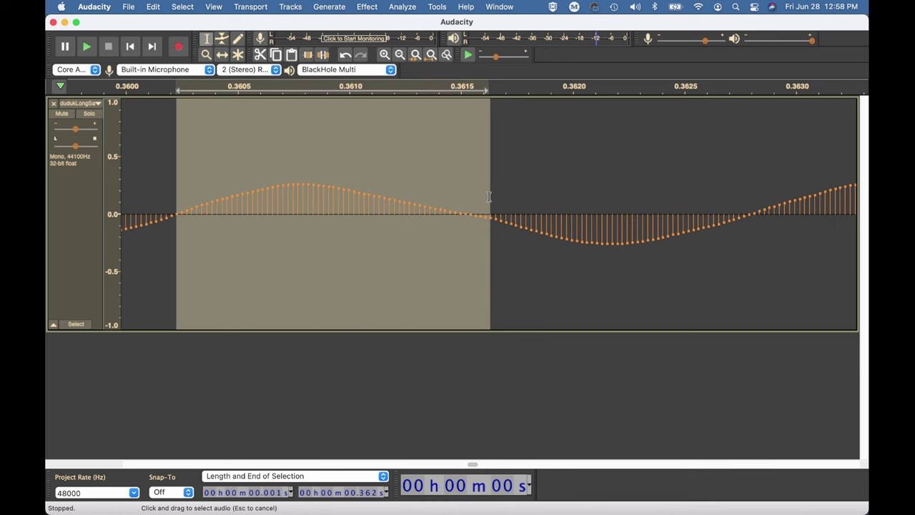
pyautogui.moveTo(489, 196); pyautogui.dragTo(749, 195)
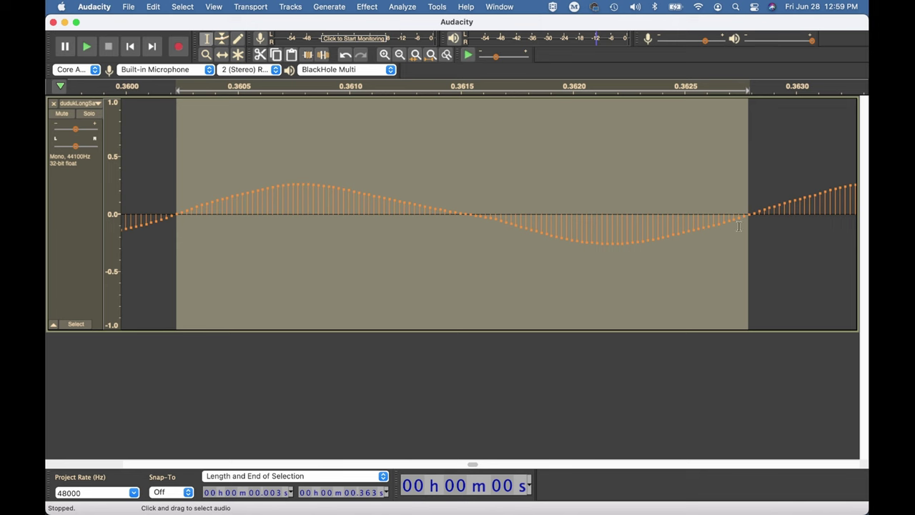
pyautogui.click(53, 22)
# Step: Paste the copied duduk cycle into a new empty project and zoom in on it
pyautogui.click(128, 6)
pyautogui.click(131, 23)
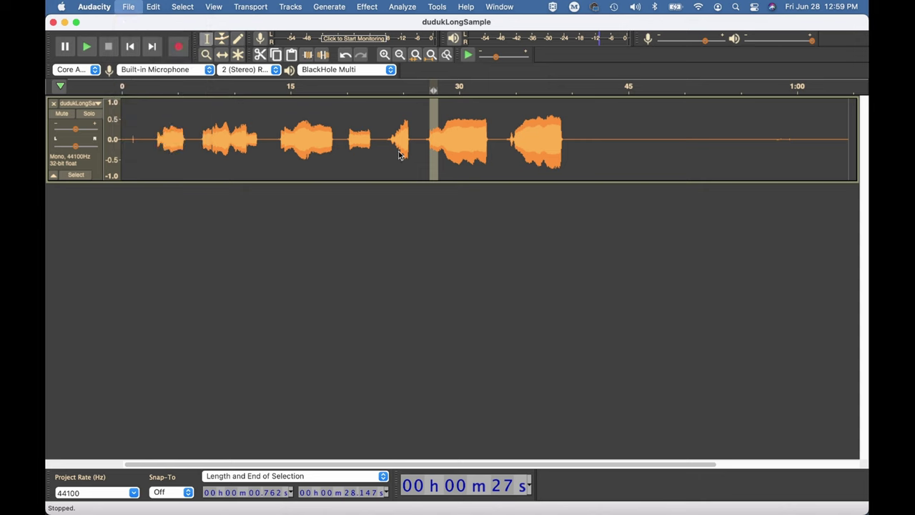
pyautogui.press('super+v')
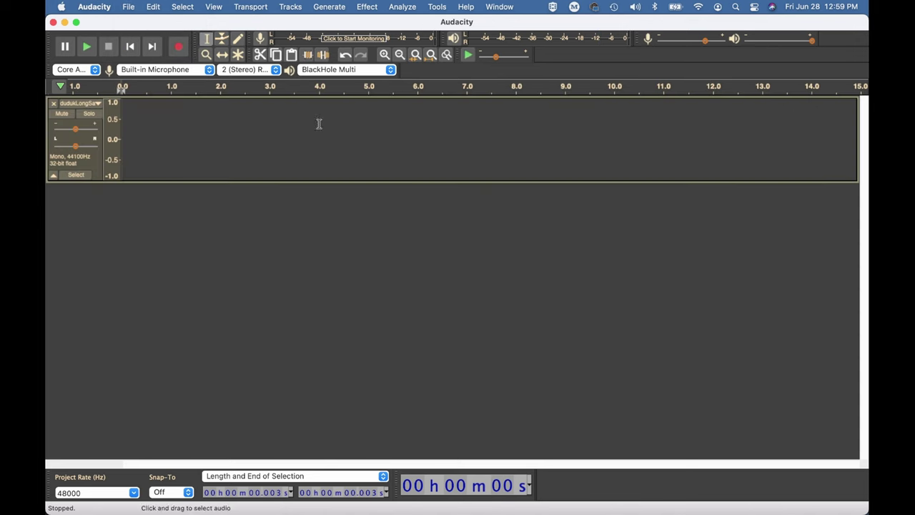
pyautogui.click(204, 52)
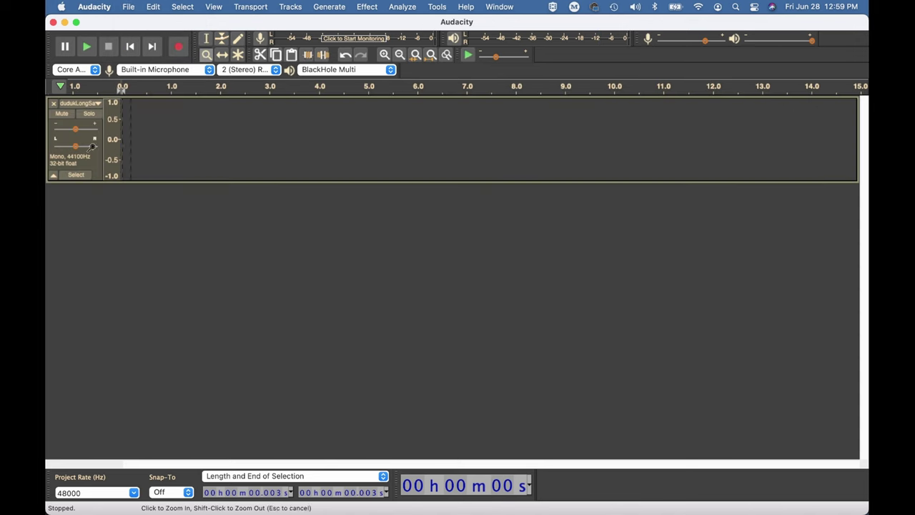
pyautogui.click(127, 146)
pyautogui.click(128, 147)
# Step: Normalize the 0.0025 s cycle to a -0.1 dB peak with DC offset removed
pyautogui.click(368, 7)
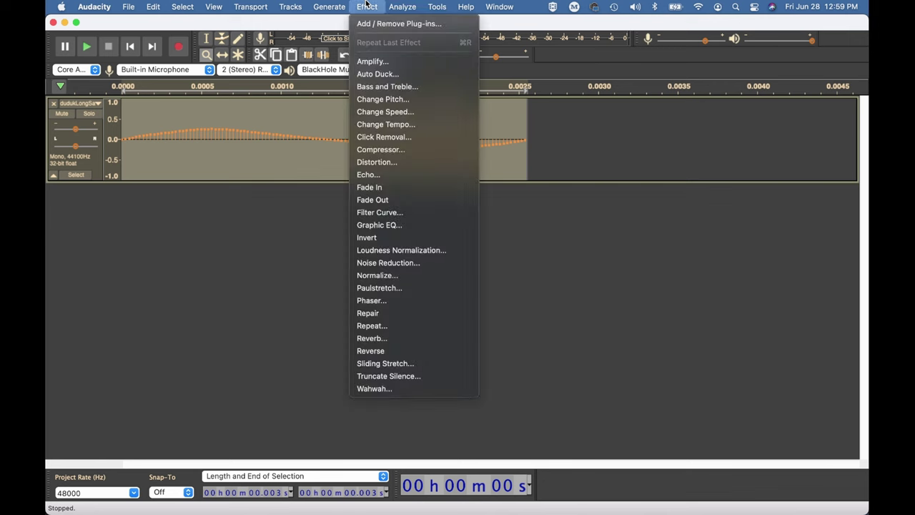
pyautogui.click(390, 275)
pyautogui.click(561, 299)
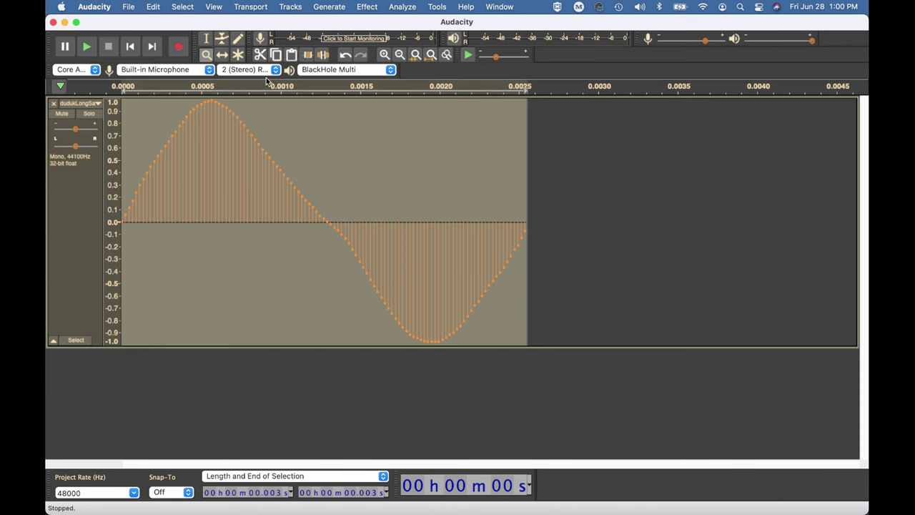
pyautogui.click(206, 57)
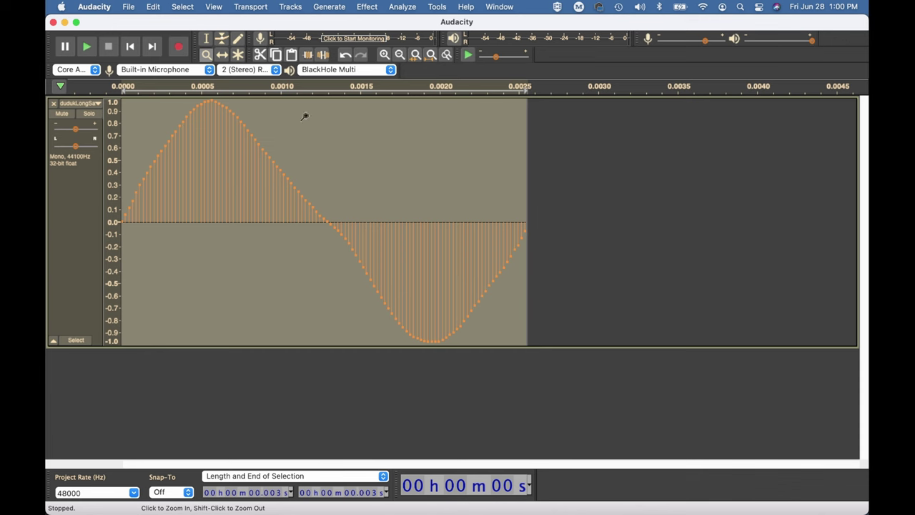
# Step: Open Change Speed for the 129-sample cycle and enter a New Length of 2048 samples
pyautogui.click(207, 40)
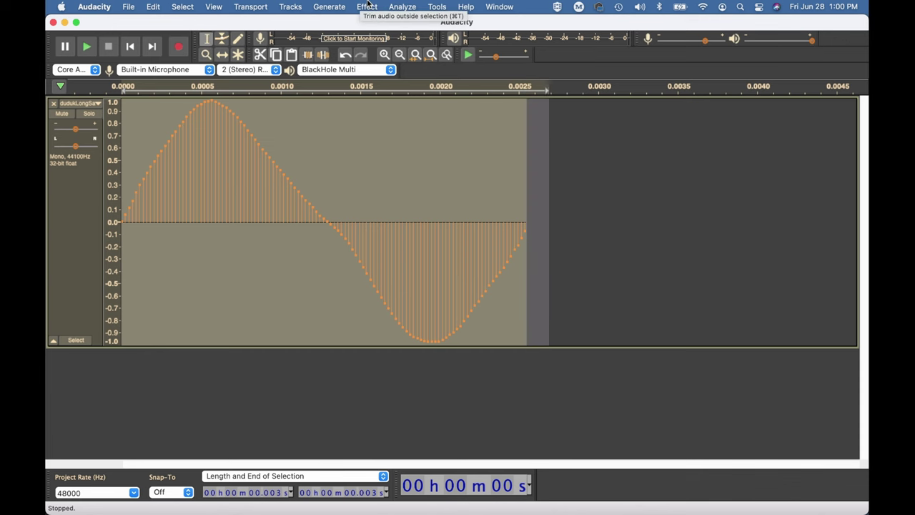
pyautogui.click(367, 6)
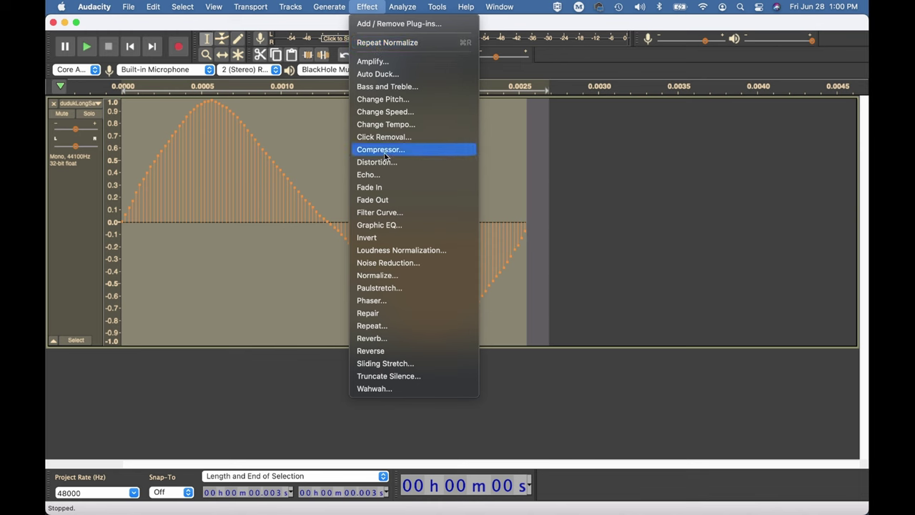
pyautogui.click(403, 113)
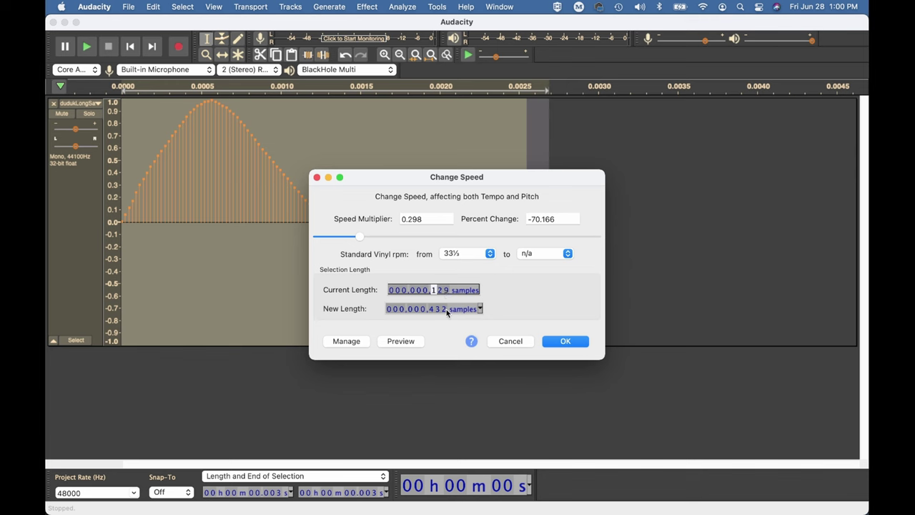
pyautogui.click(423, 309)
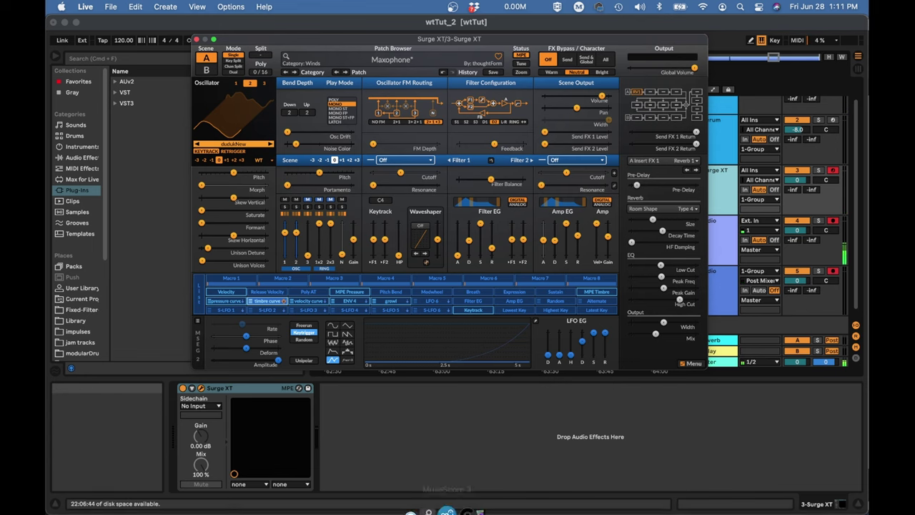
pyautogui.moveTo(398, 502)
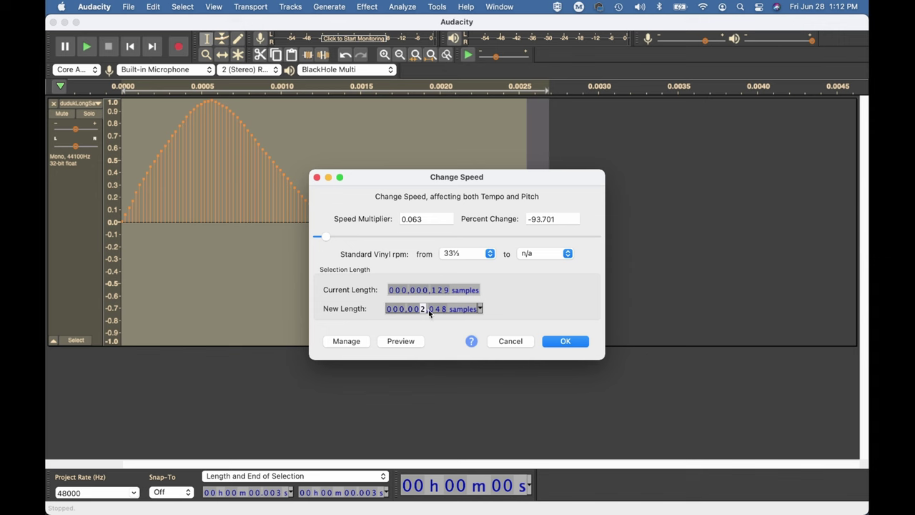
# Step: Apply the 2048-sample stretch and zoom out to show the whole 0.043 s cycle
pyautogui.click(551, 341)
pyautogui.click(206, 56)
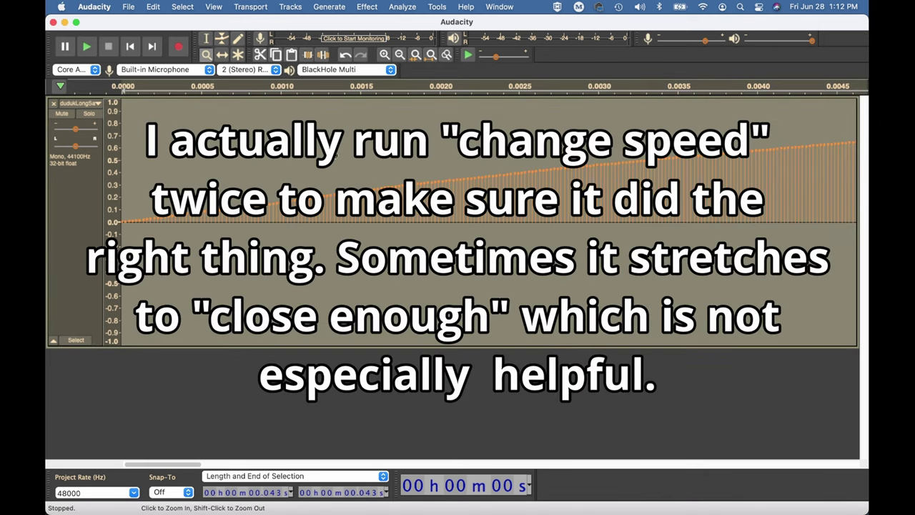
pyautogui.keyDown('shift'); pyautogui.click(349, 182); pyautogui.keyUp('shift')
pyautogui.keyDown('shift'); pyautogui.click(349, 182); pyautogui.keyUp('shift')
pyautogui.keyDown('shift'); pyautogui.click(349, 182); pyautogui.keyUp('shift')
pyautogui.keyDown('shift'); pyautogui.click(349, 183); pyautogui.keyUp('shift')
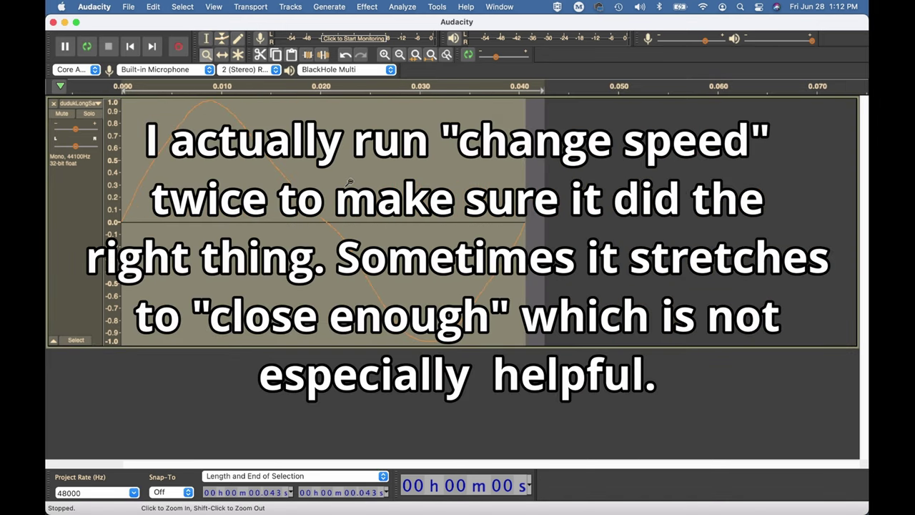
pyautogui.keyDown('shift'); pyautogui.click(349, 182); pyautogui.keyUp('shift')
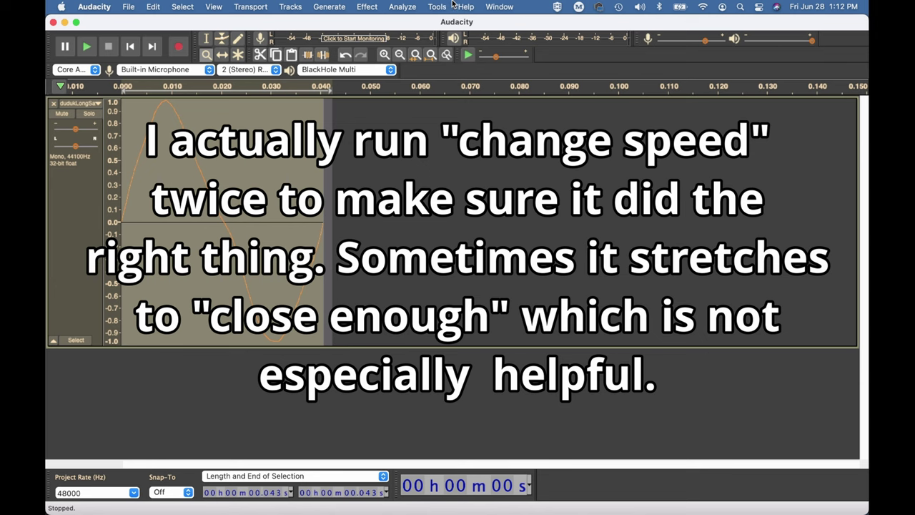
pyautogui.click(499, 6)
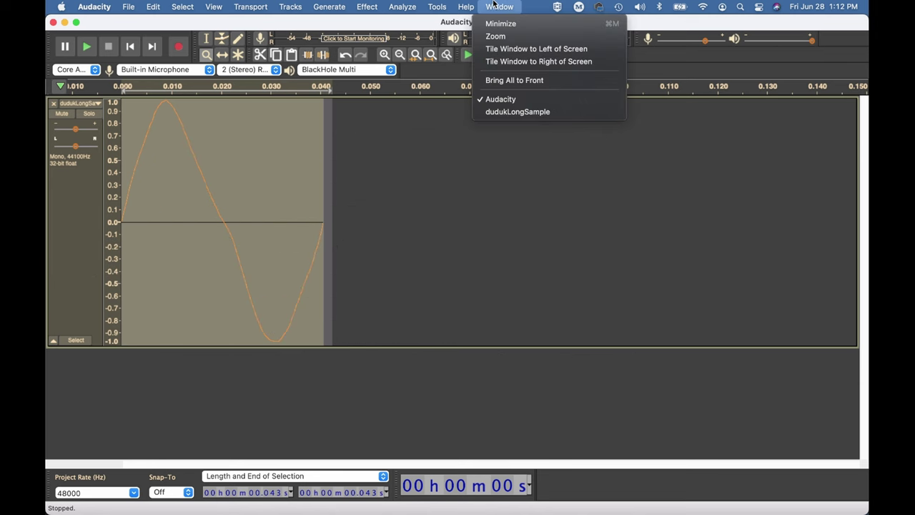
# Step: Bring dudukLongSample forward, play it from 29.214 s, and zoom into cycles near 38.44 s
pyautogui.click(494, 114)
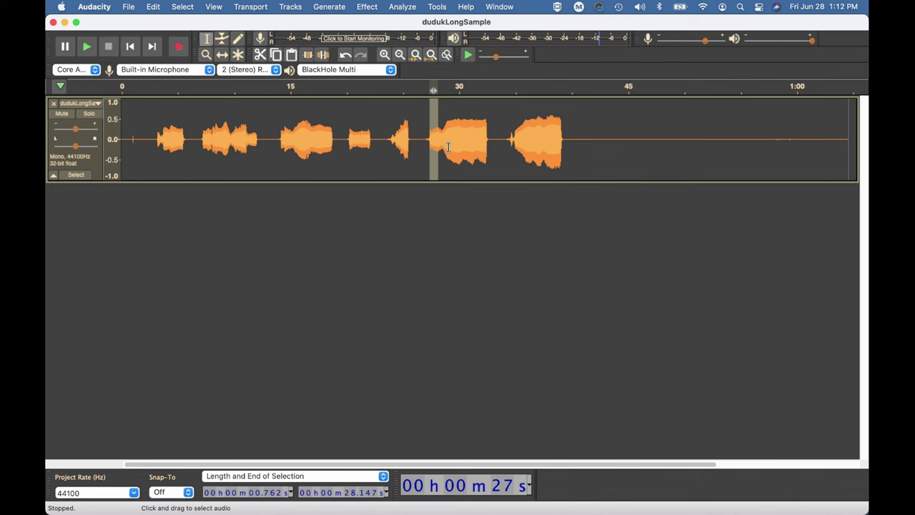
pyautogui.click(450, 147)
pyautogui.press('space')
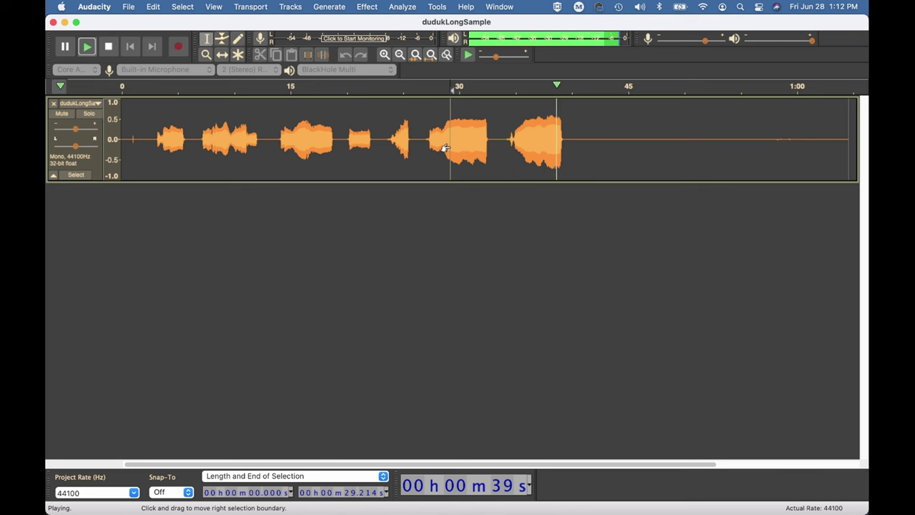
pyautogui.press('space')
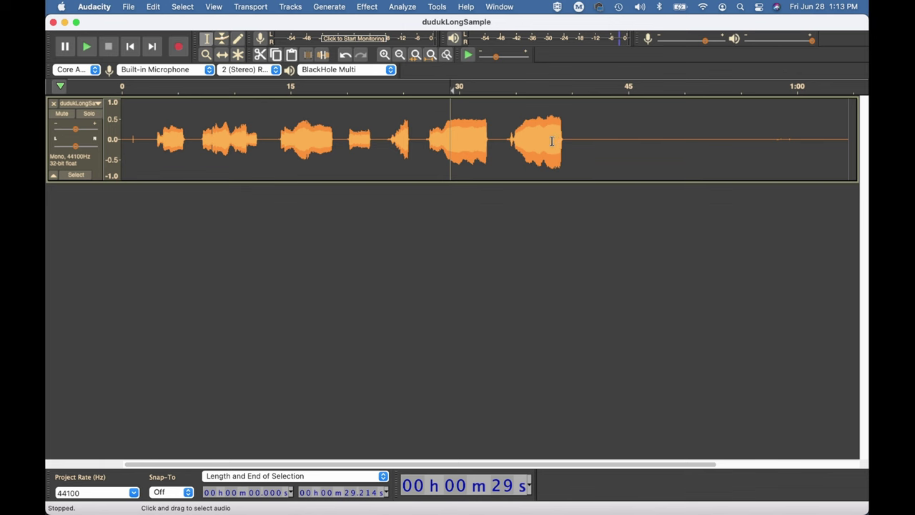
pyautogui.moveTo(553, 141); pyautogui.dragTo(581, 181)
pyautogui.press('F4')
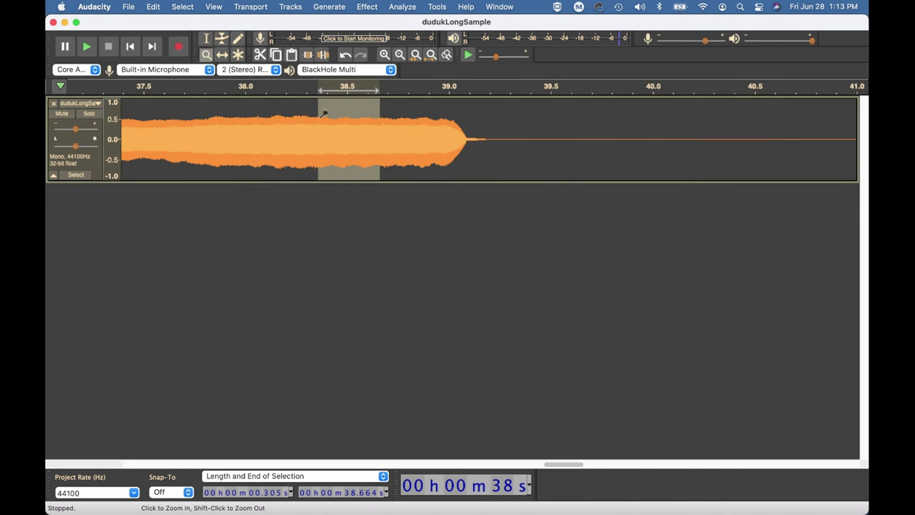
pyautogui.moveTo(307, 112); pyautogui.dragTo(389, 181)
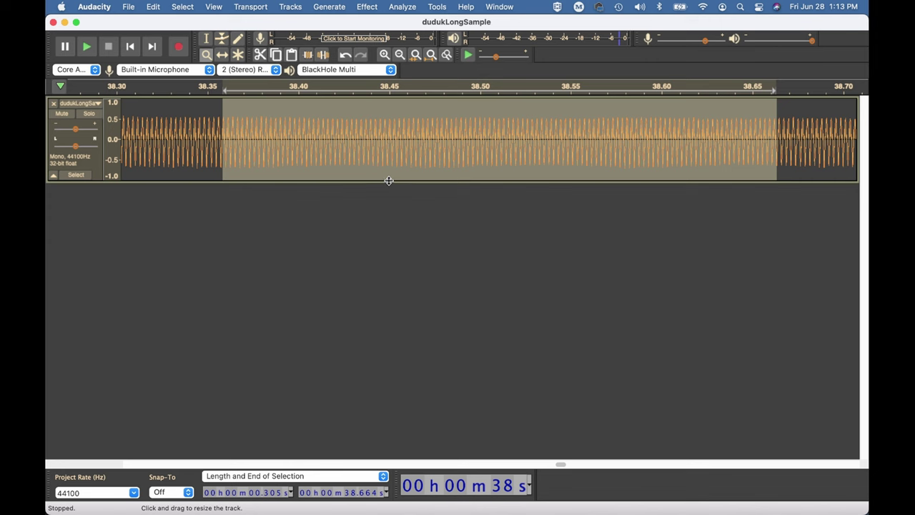
pyautogui.moveTo(343, 107); pyautogui.dragTo(405, 181)
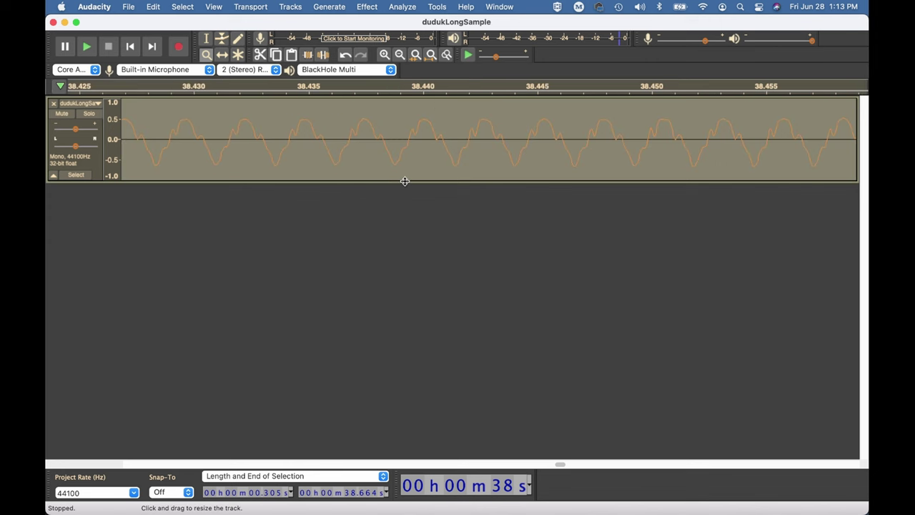
# Step: Select one wave cycle from 38.4395 s to 38.442 s and start a new empty project
pyautogui.press('F1')
pyautogui.moveTo(398, 147); pyautogui.dragTo(347, 147)
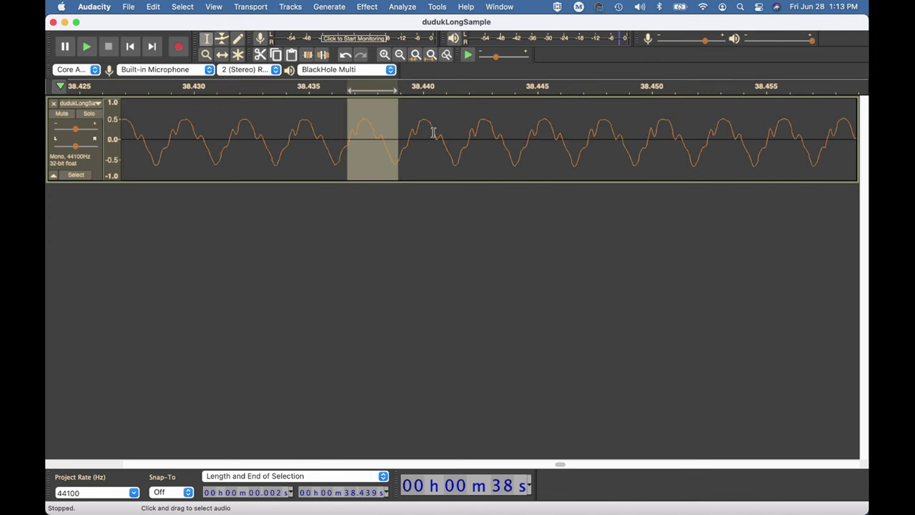
pyautogui.click(405, 127)
pyautogui.moveTo(405, 127); pyautogui.dragTo(471, 150)
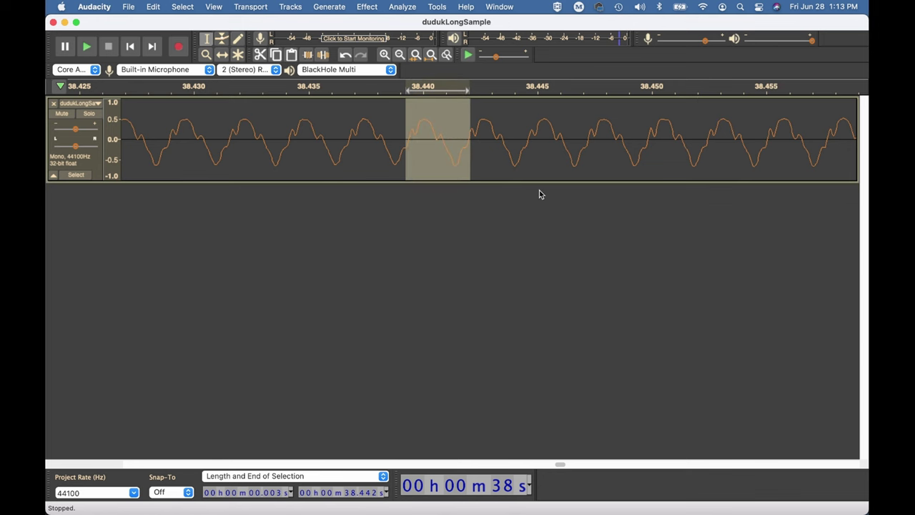
pyautogui.press('super+w')
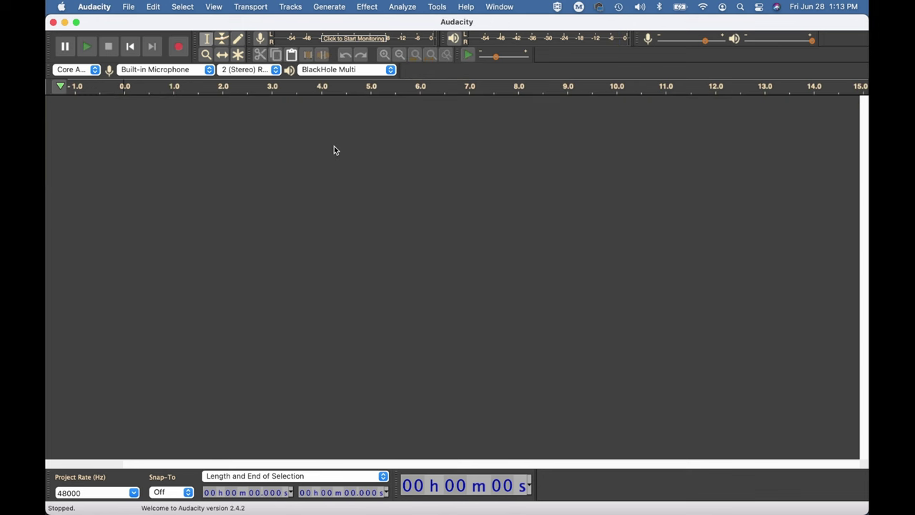
# Step: Paste the duduk cycle, enlarge the track view, and normalize it to full level
pyautogui.press('super+v')
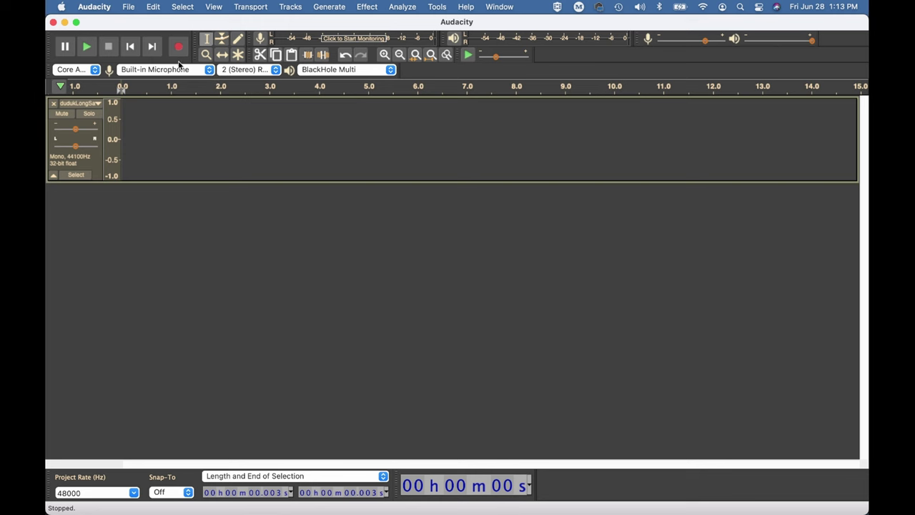
pyautogui.click(206, 55)
pyautogui.moveTo(122, 143)
pyautogui.mouseDown()
pyautogui.moveTo(130, 147)
pyautogui.moveTo(121, 152)
pyautogui.mouseUp()
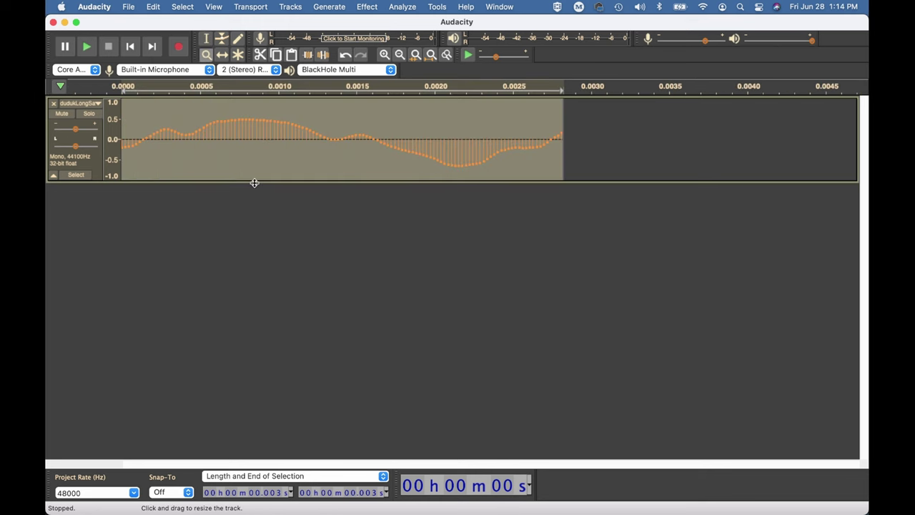
pyautogui.moveTo(254, 183); pyautogui.dragTo(241, 384)
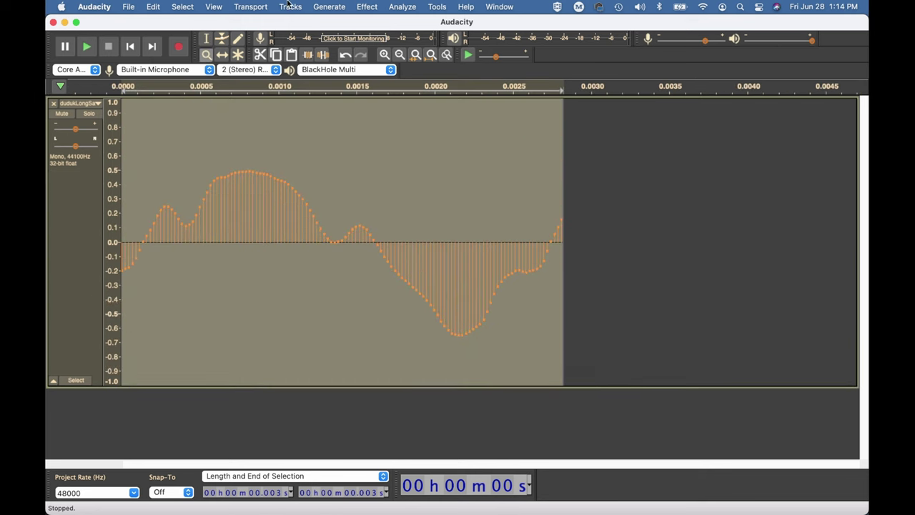
pyautogui.click(361, 6)
pyautogui.click(383, 276)
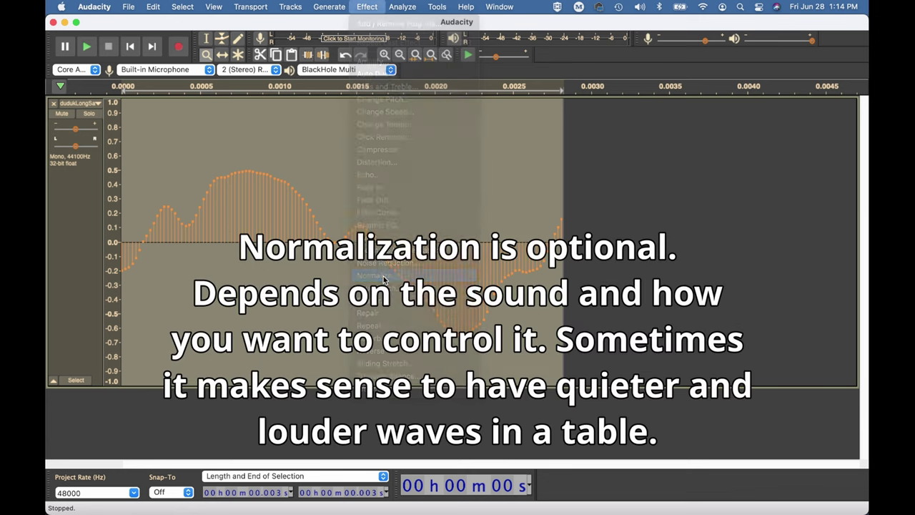
pyautogui.click(569, 295)
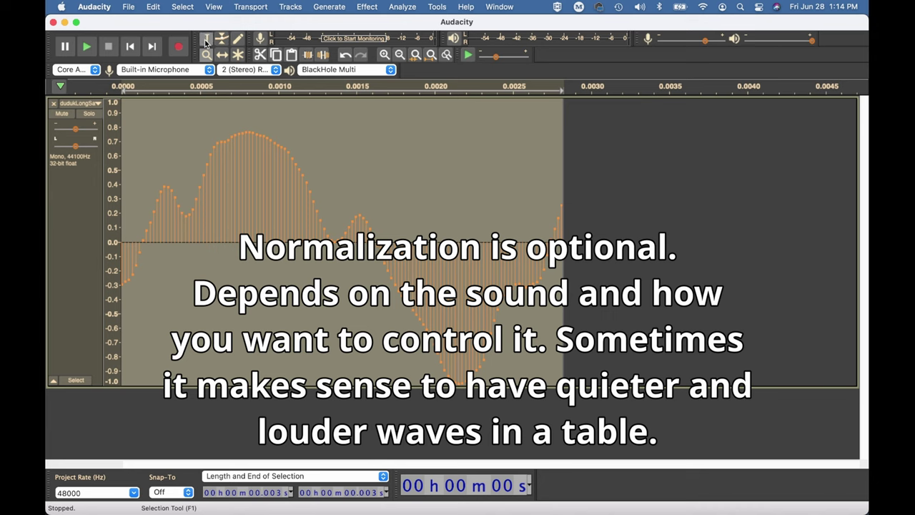
# Step: Delete the stray samples at the start and end of the cycle clip
pyautogui.moveTo(143, 247); pyautogui.dragTo(120, 251)
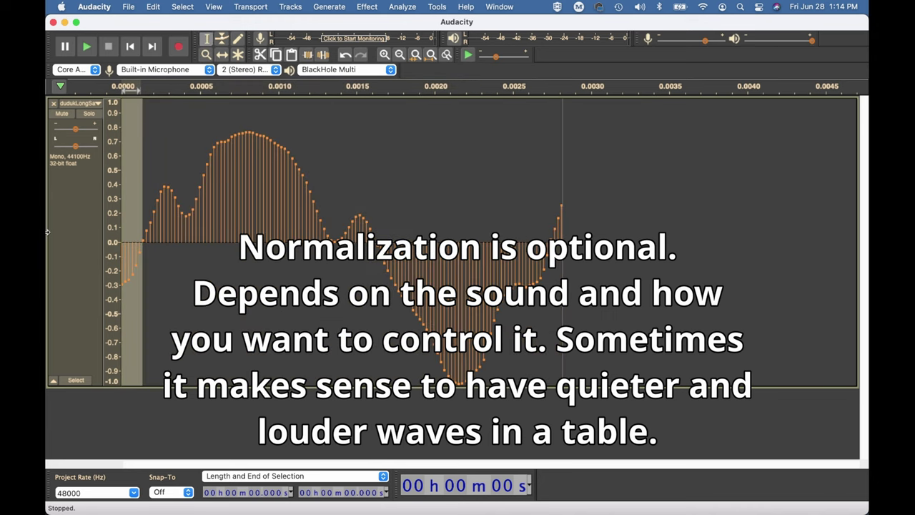
pyautogui.press('Delete')
pyautogui.moveTo(574, 235); pyautogui.dragTo(527, 238)
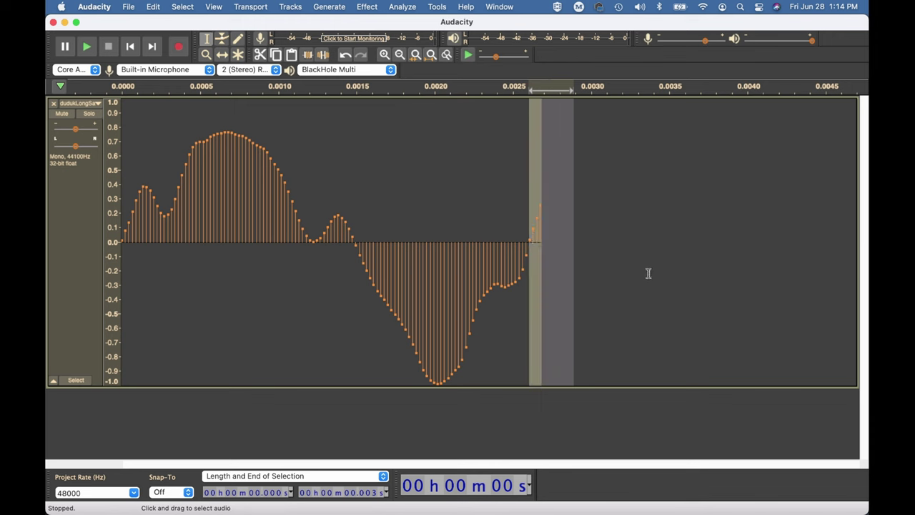
pyautogui.press('Delete')
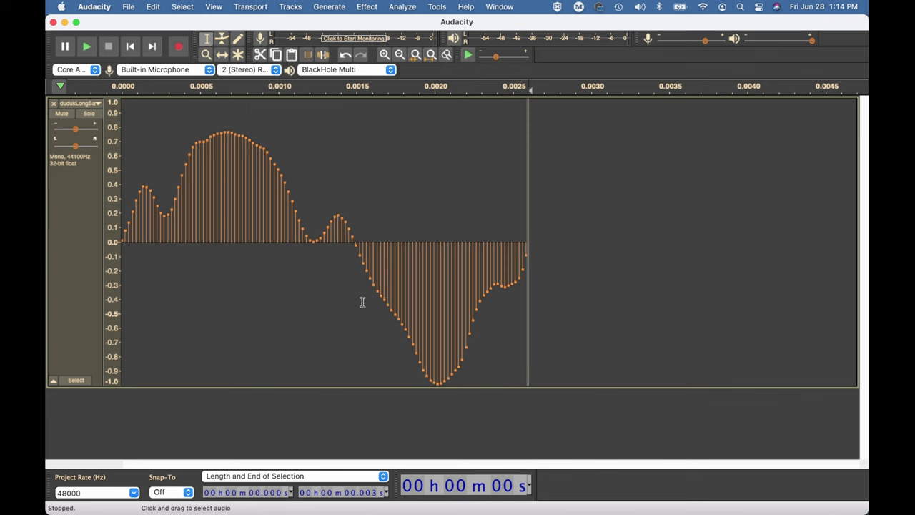
pyautogui.click(544, 285)
# Step: Select the whole trimmed 125-sample cycle and stretch it to about 2048 samples
pyautogui.moveTo(533, 284); pyautogui.dragTo(49, 238)
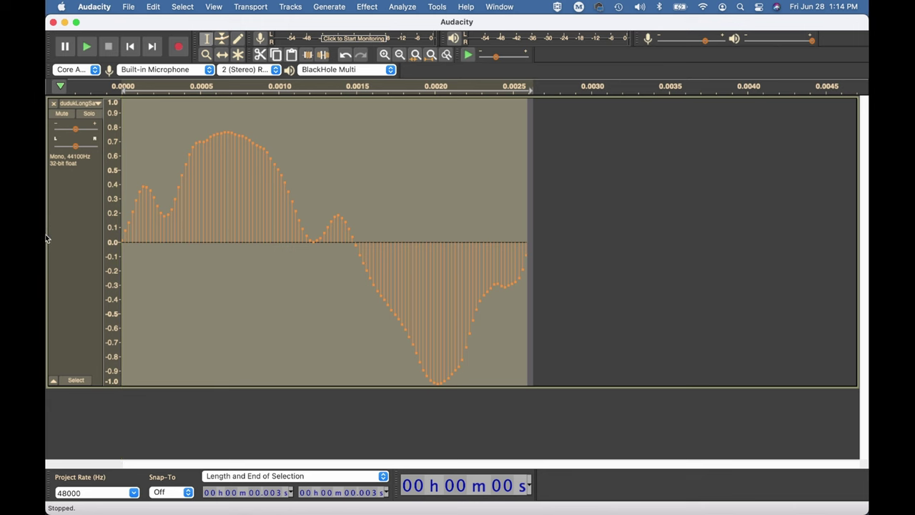
pyautogui.click(287, 209)
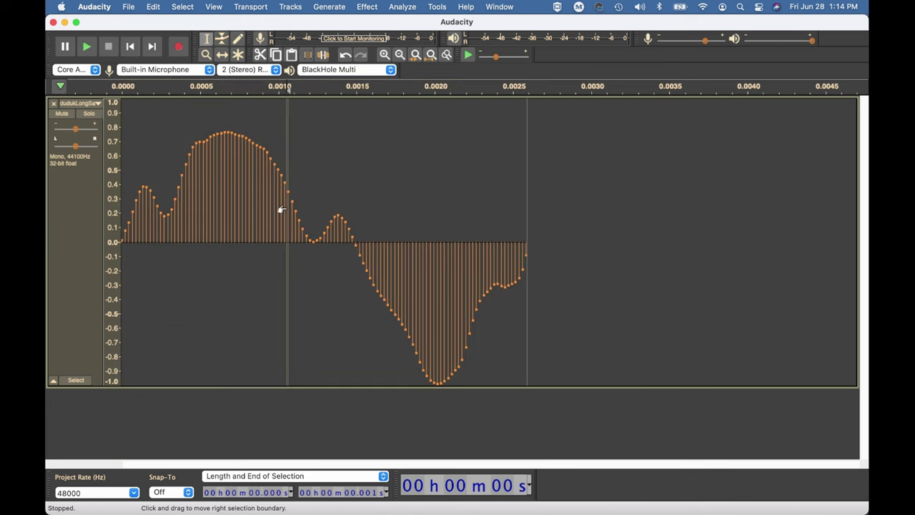
pyautogui.press('super+r')
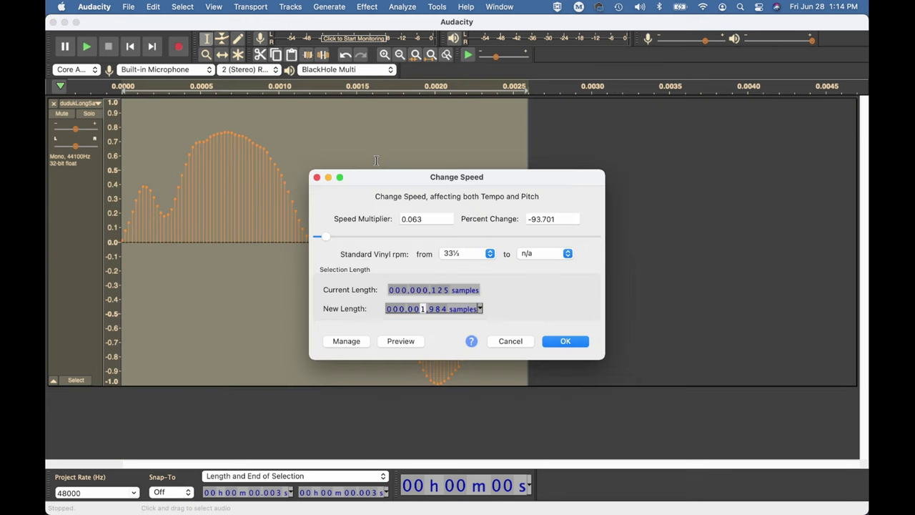
pyautogui.write('204')
pyautogui.press('Return')
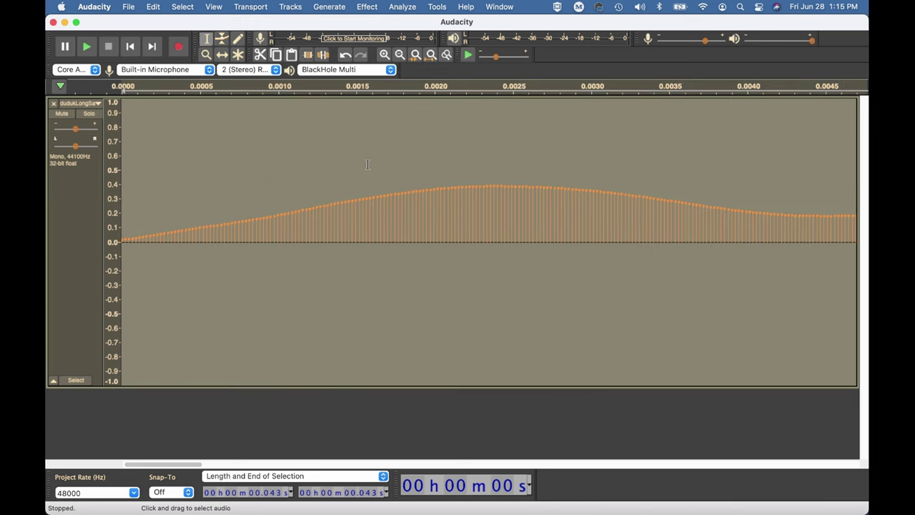
pyautogui.click(499, 6)
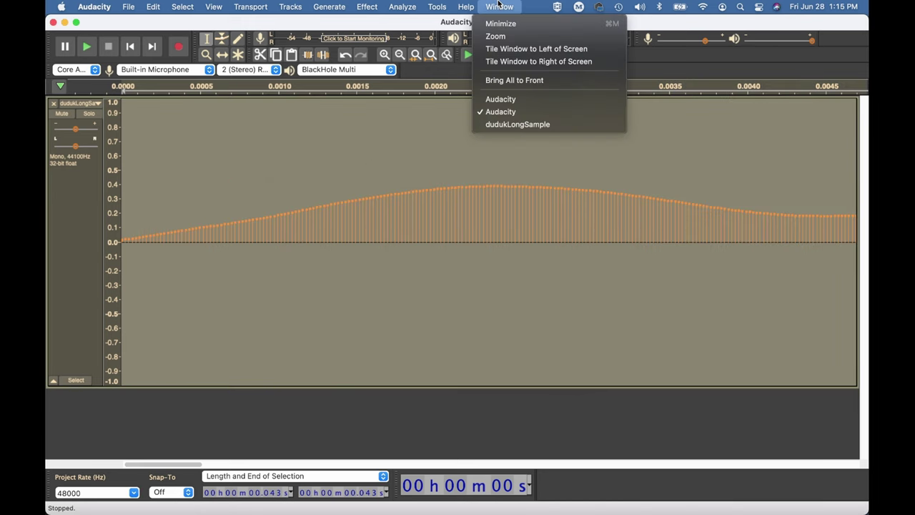
# Step: Paste the stretched duduk cycle right after the sine wave in the other project
pyautogui.click(499, 100)
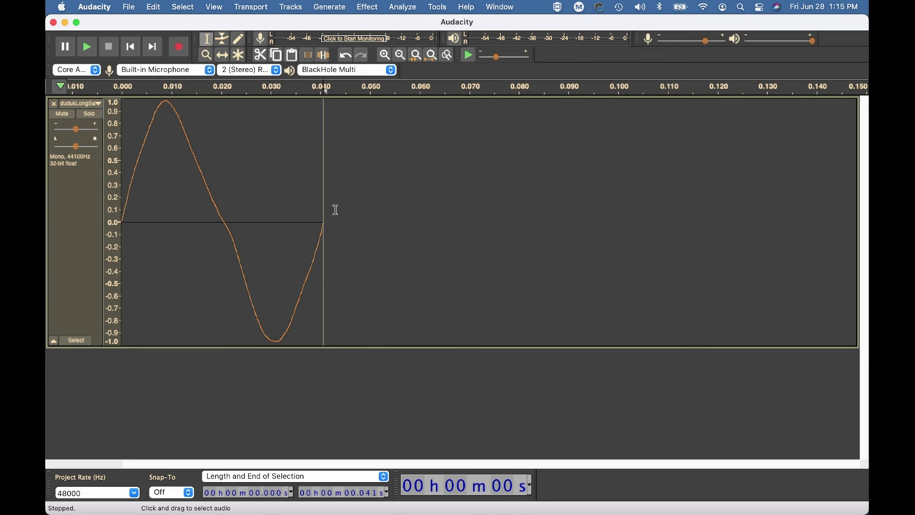
pyautogui.press('super+v')
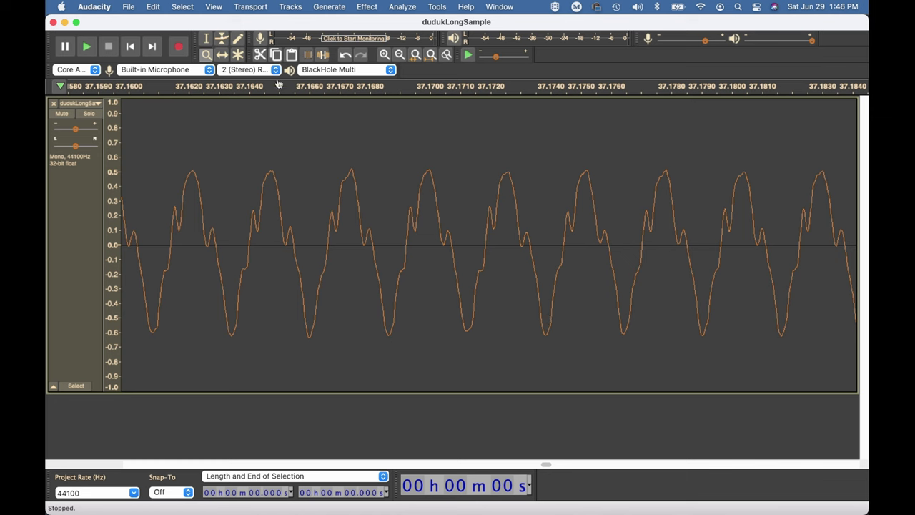
# Step: Select one short cycle starting at 37.172 s in dudukLongSample
pyautogui.click(487, 229)
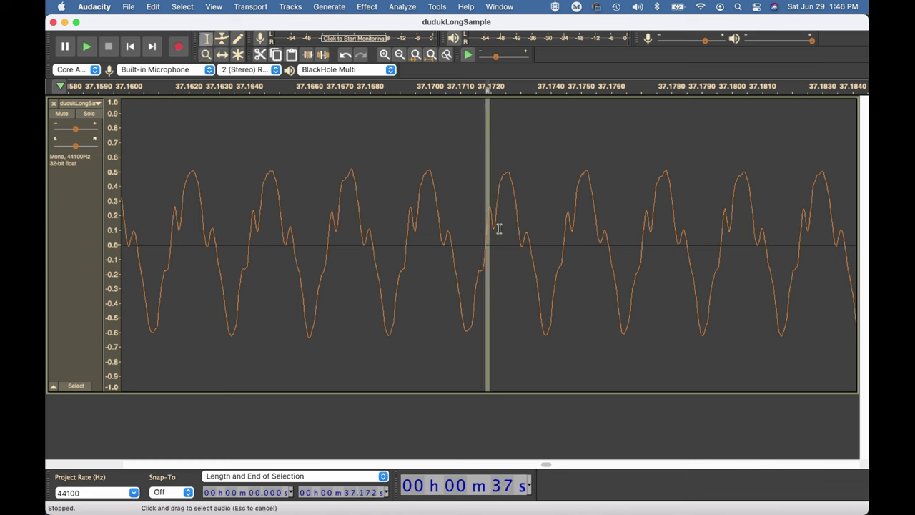
pyautogui.moveTo(499, 227); pyautogui.dragTo(563, 227)
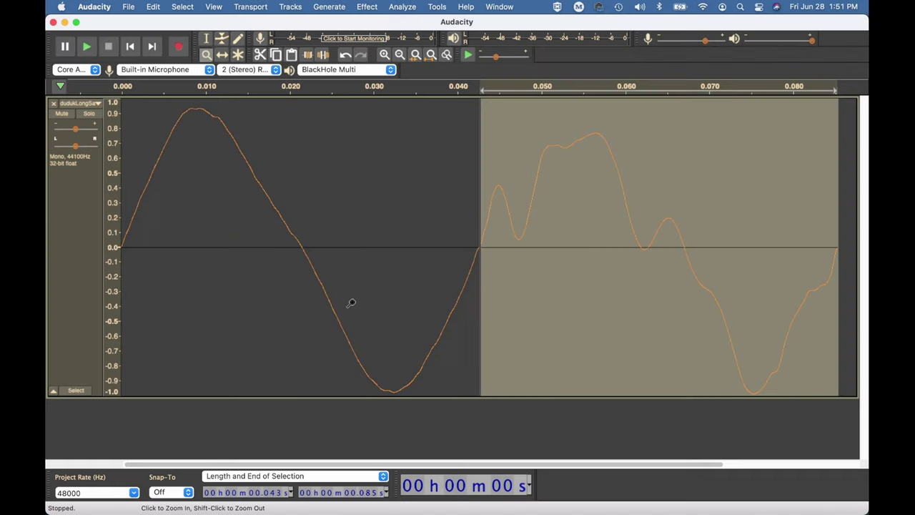
# Step: Zoom out twice to show the full 0.085 s sine-plus-duduk table, then Skip to End
pyautogui.keyDown('shift'); pyautogui.click(379, 301); pyautogui.keyUp('shift')
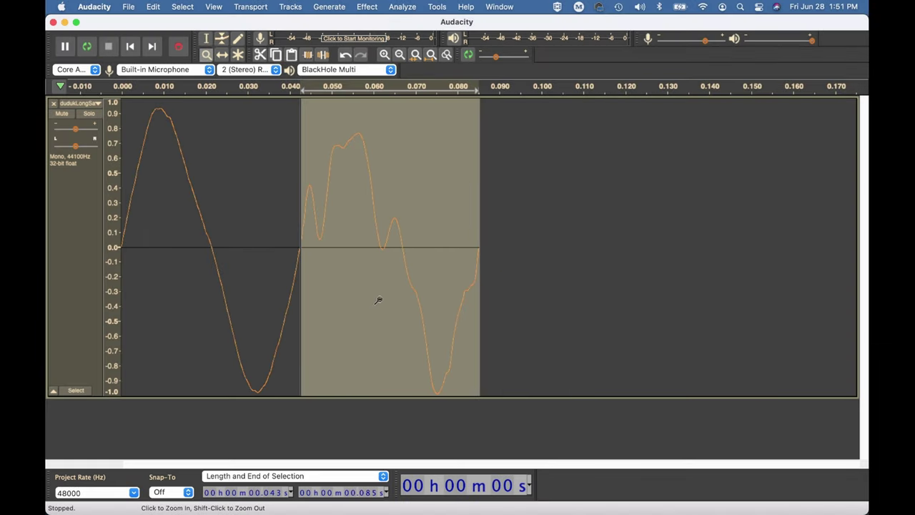
pyautogui.keyDown('shift'); pyautogui.click(379, 300); pyautogui.keyUp('shift')
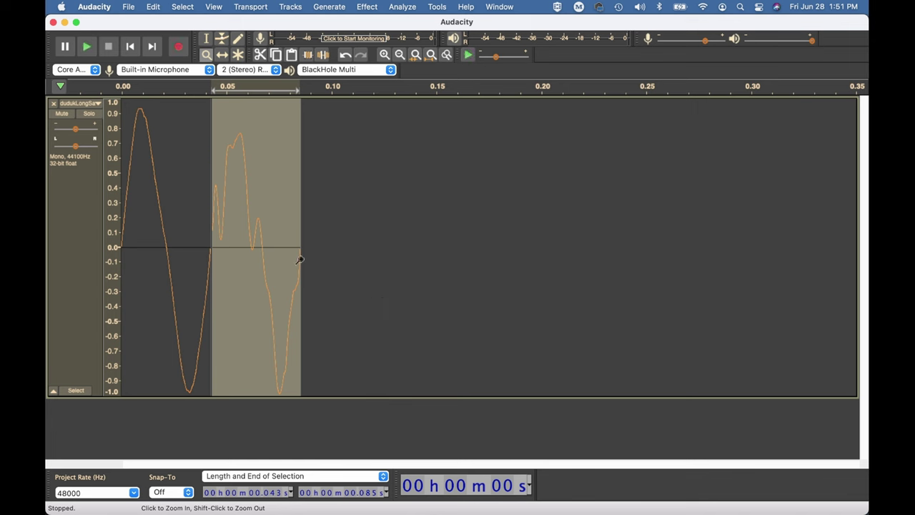
pyautogui.click(151, 46)
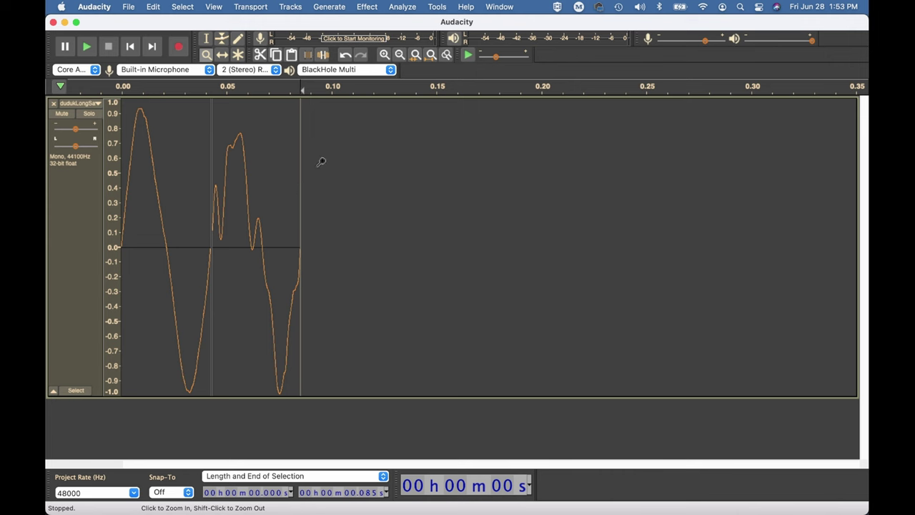
# Step: Select the empty stretch from 0.088 to 0.129 s, then deselect it in the waveform
pyautogui.click(206, 39)
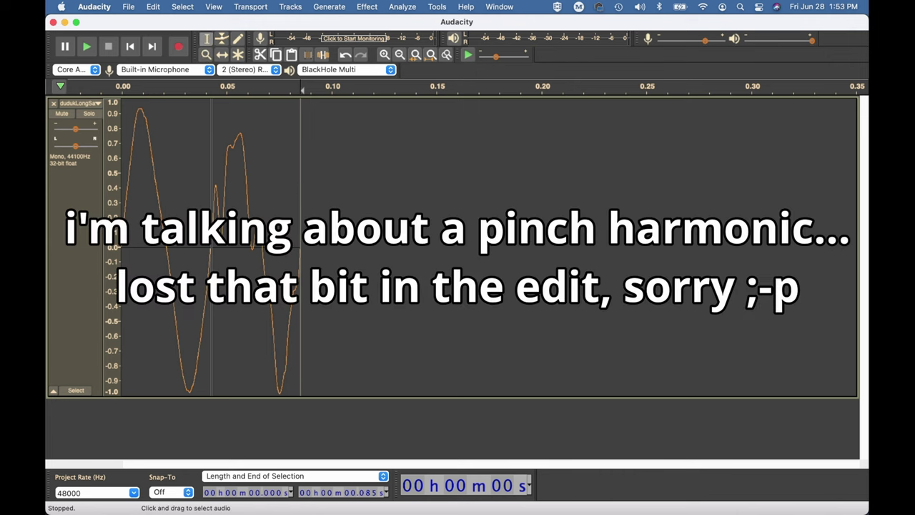
pyautogui.moveTo(305, 215); pyautogui.dragTo(392, 214)
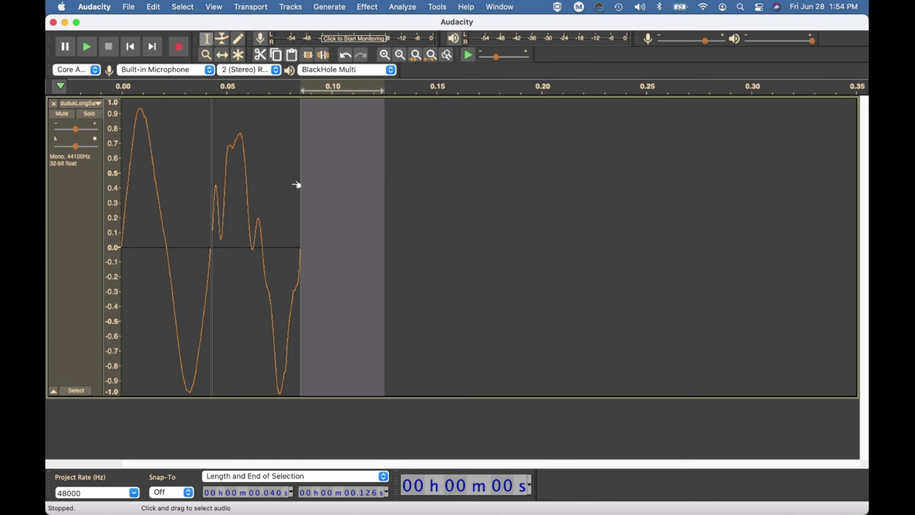
pyautogui.click(340, 193)
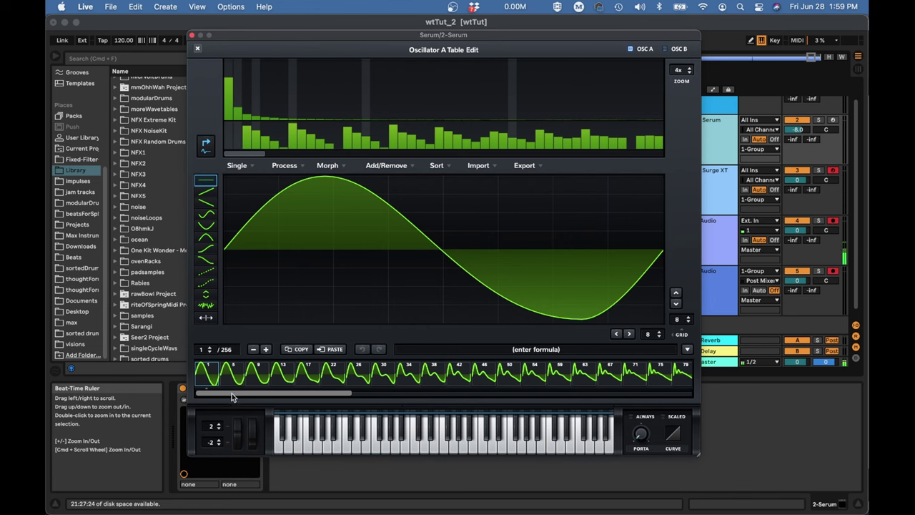
# Step: Remove Serum's morph tables, cutting Oscillator A's table from 256 to 63 frames
pyautogui.click(332, 166)
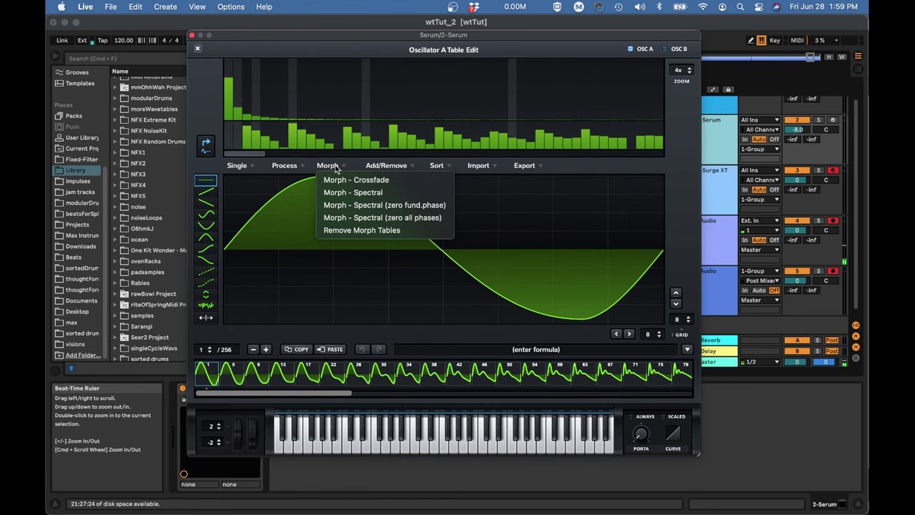
pyautogui.click(347, 229)
pyautogui.moveTo(326, 393); pyautogui.dragTo(685, 396)
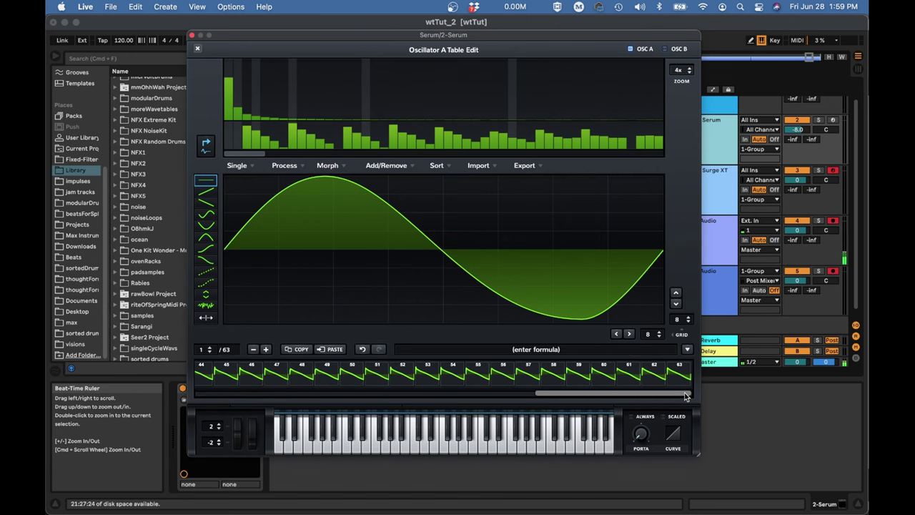
pyautogui.moveTo(685, 396); pyautogui.dragTo(350, 396)
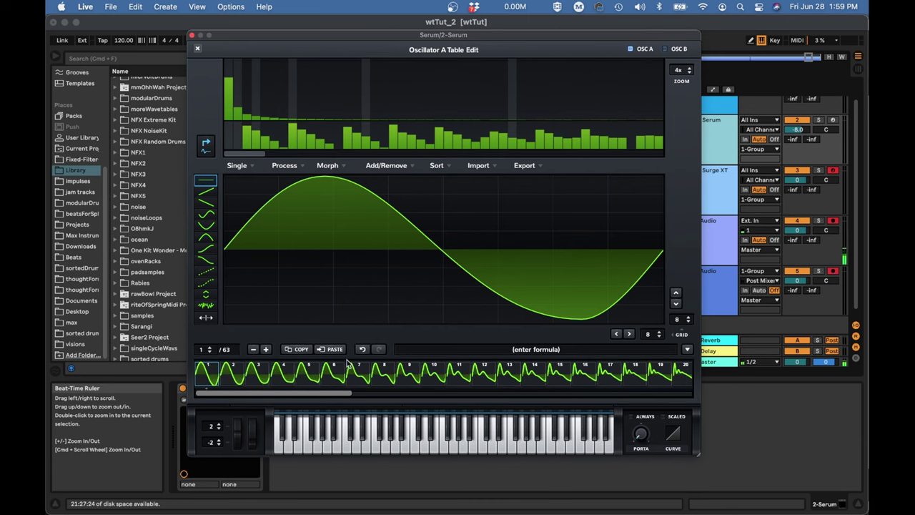
# Step: Scroll through the 63 frames, from the opening sine into the jagged duduk-like cycles
pyautogui.moveTo(313, 393); pyautogui.dragTo(283, 394)
pyautogui.moveTo(250, 394); pyautogui.dragTo(617, 384)
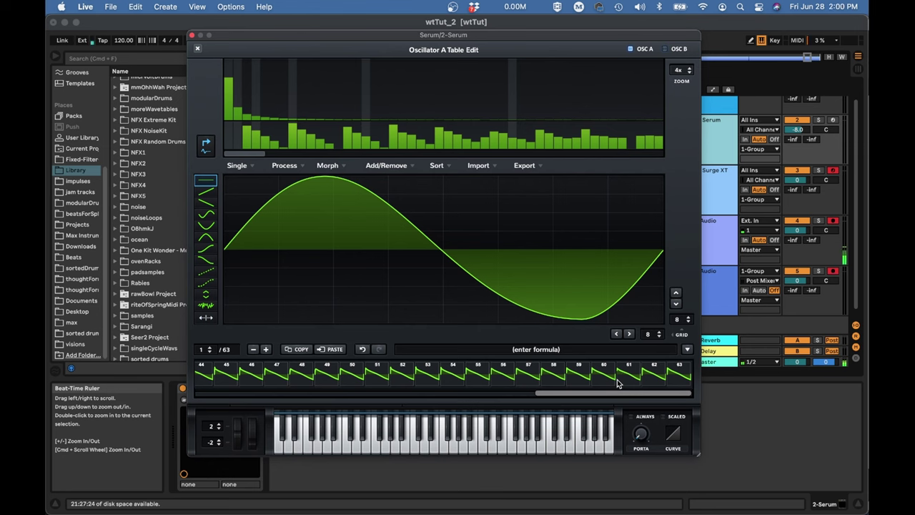
pyautogui.moveTo(616, 392); pyautogui.dragTo(224, 392)
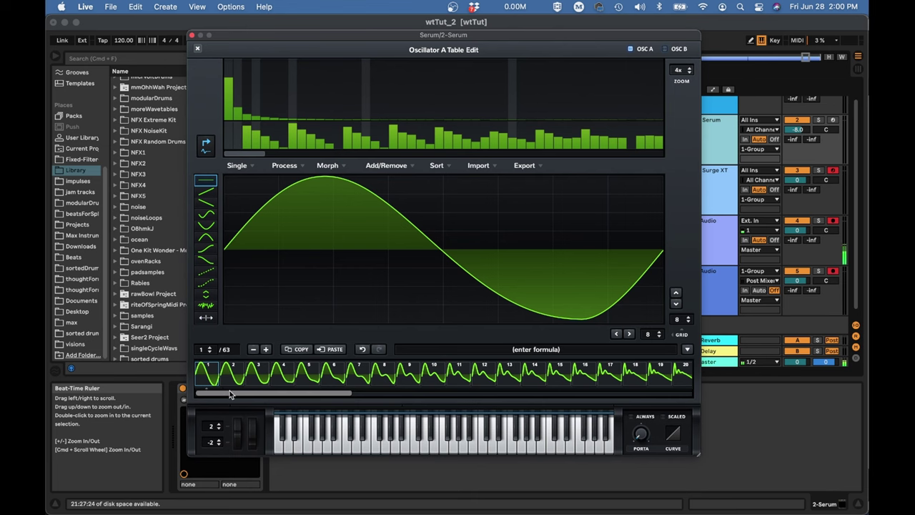
pyautogui.moveTo(231, 393); pyautogui.dragTo(431, 386)
pyautogui.moveTo(433, 385); pyautogui.dragTo(187, 389)
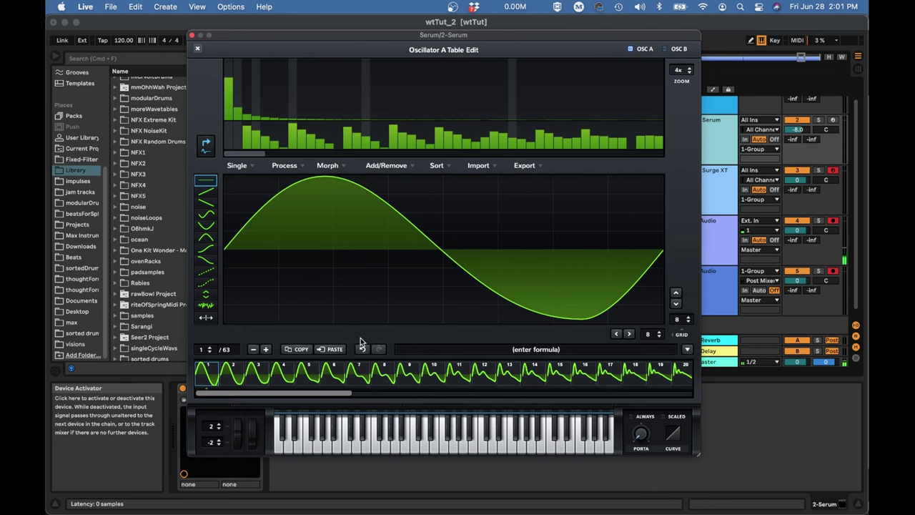
pyautogui.moveTo(281, 392); pyautogui.dragTo(306, 394)
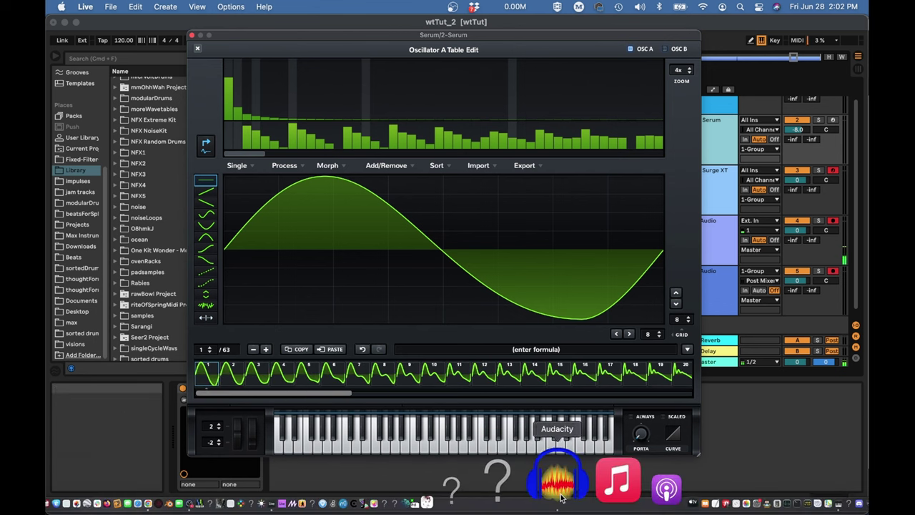
# Step: Export the single-cycle duduk waveform as a 32-bit float WAV into wtTut Project, then join the split clips
pyautogui.click(556, 486)
pyautogui.click(233, 246)
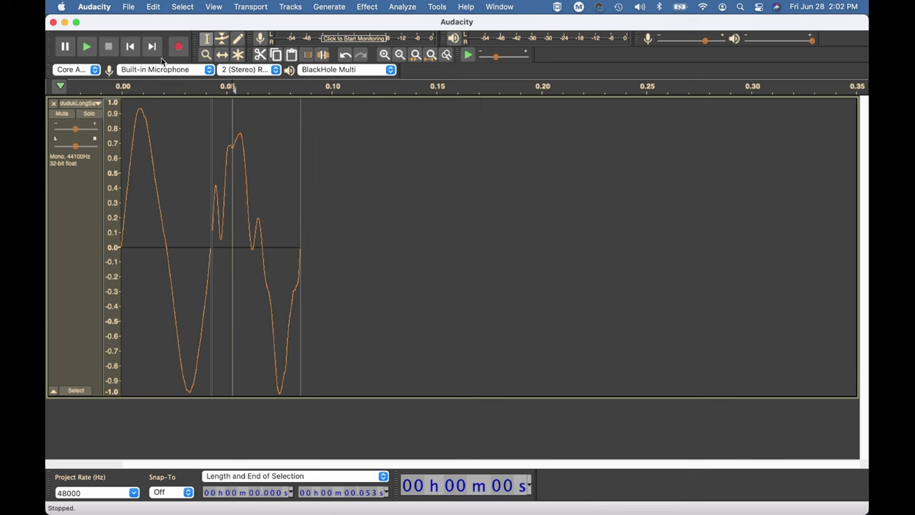
pyautogui.click(131, 7)
pyautogui.moveTo(145, 100)
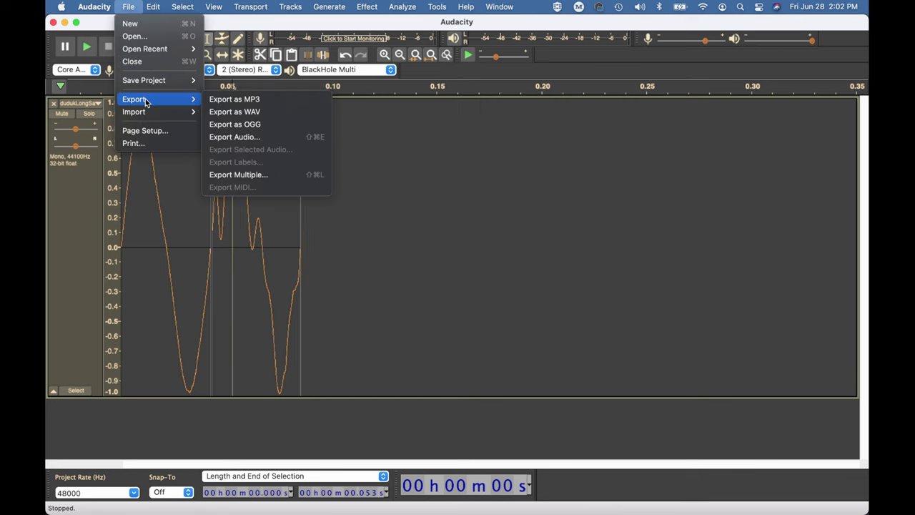
pyautogui.click(248, 112)
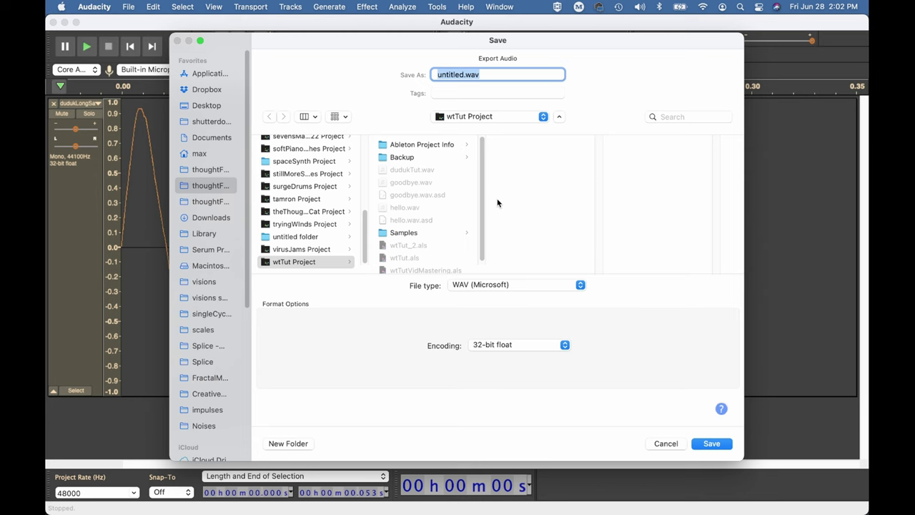
pyautogui.click(444, 73)
pyautogui.press('Return')
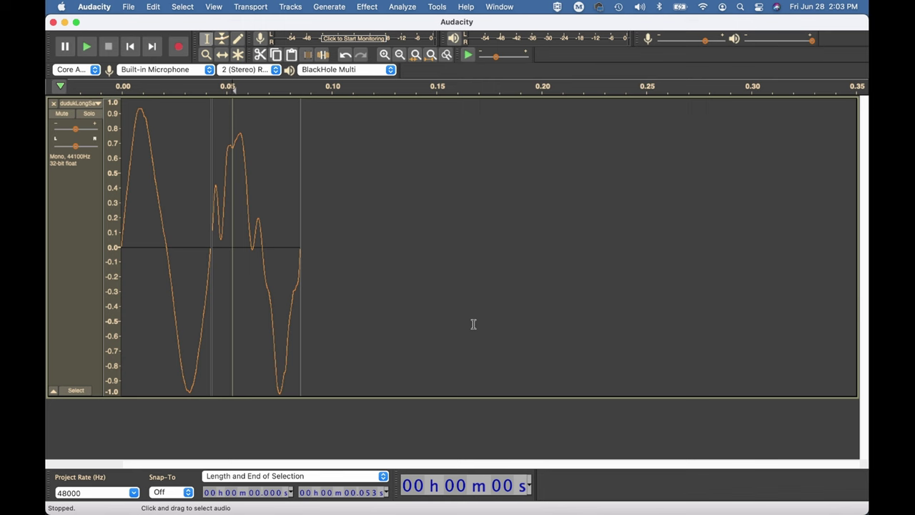
pyautogui.click(212, 208)
# Step: Select the second wave cycle, roughly 0.045–0.087 s
pyautogui.moveTo(212, 206); pyautogui.dragTo(299, 226)
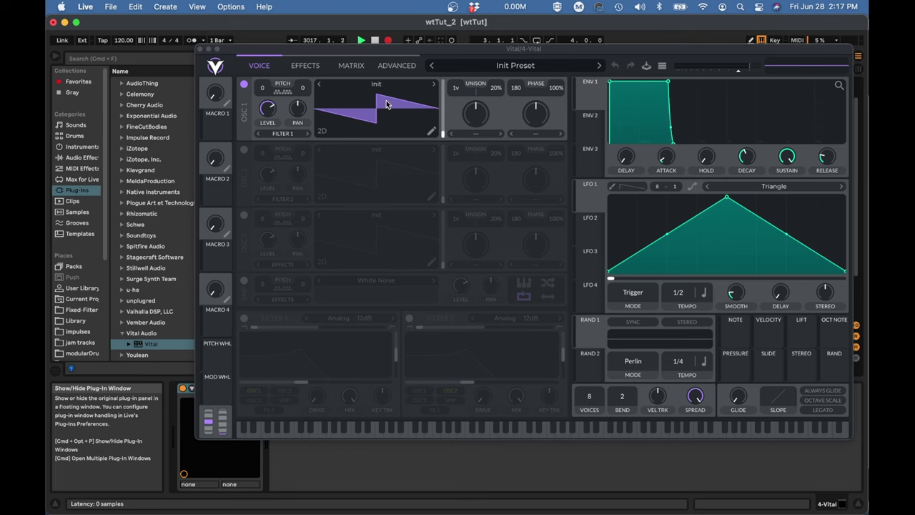
# Step: Import duduk2.wav into OSC 1's wavetable editor and normalize the whole table
pyautogui.click(432, 133)
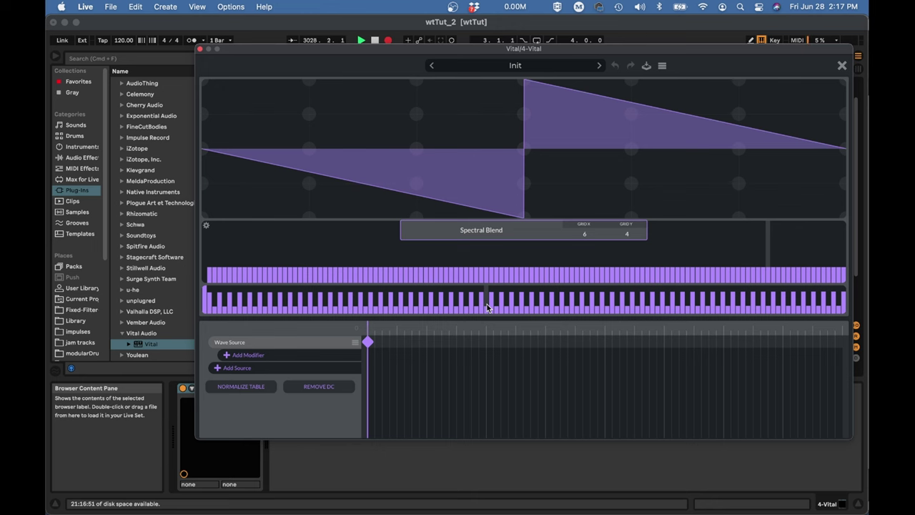
pyautogui.click(662, 67)
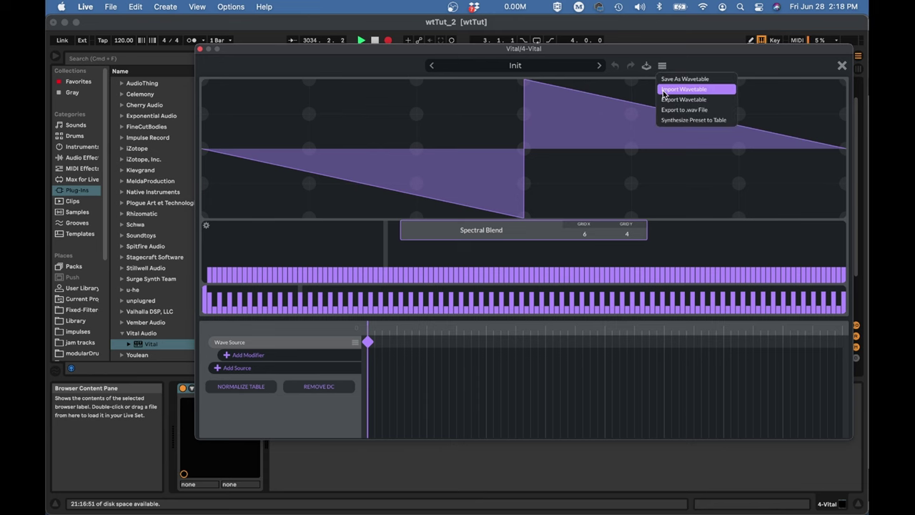
pyautogui.click(664, 94)
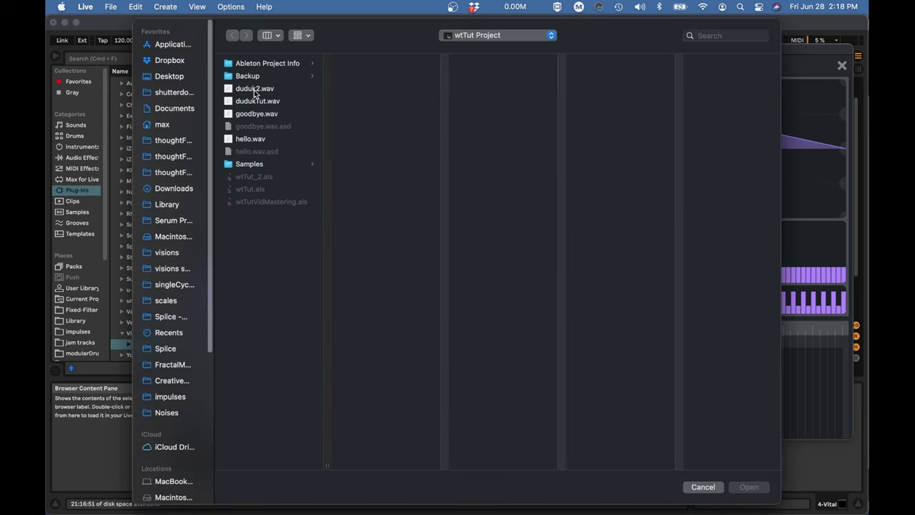
pyautogui.click(254, 90)
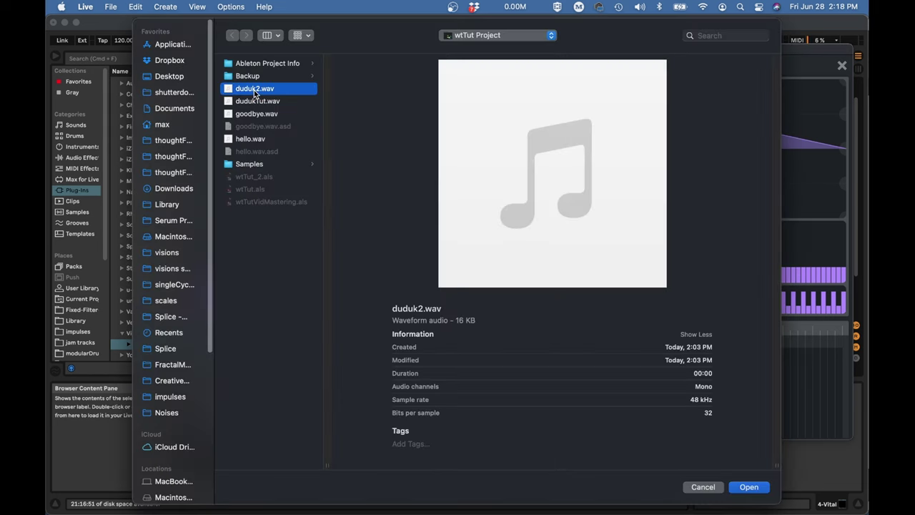
pyautogui.click(729, 488)
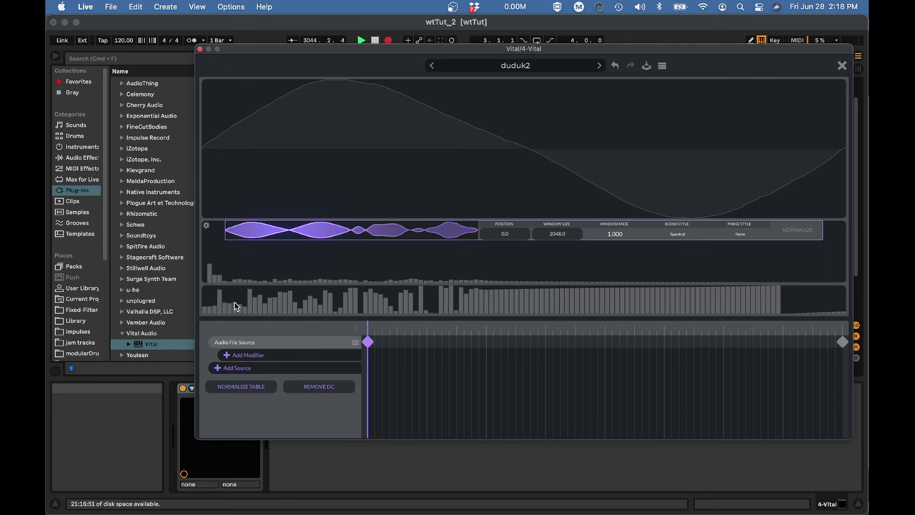
pyautogui.click(245, 386)
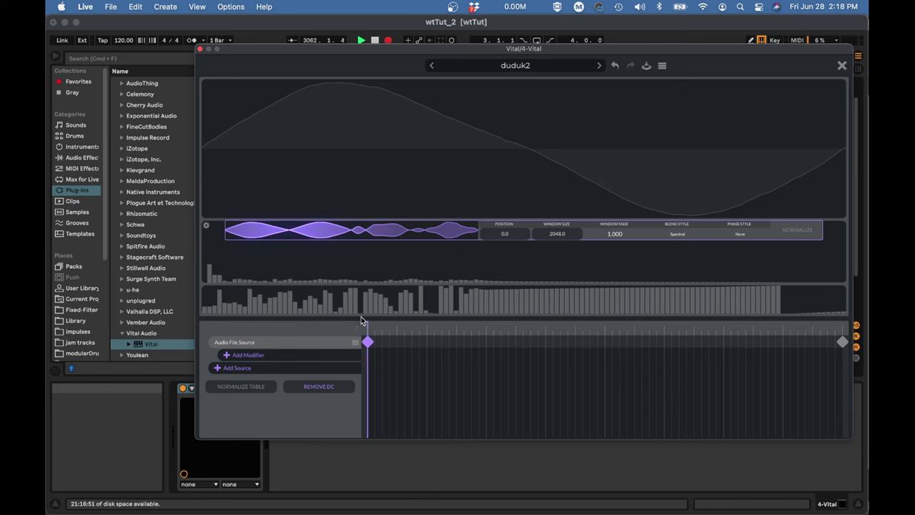
# Step: Scrub the wavetable position to compare the sine-like first frame with the later duduk frames
pyautogui.moveTo(373, 328)
pyautogui.mouseDown()
pyautogui.moveTo(847, 331)
pyautogui.moveTo(367, 336)
pyautogui.mouseUp()
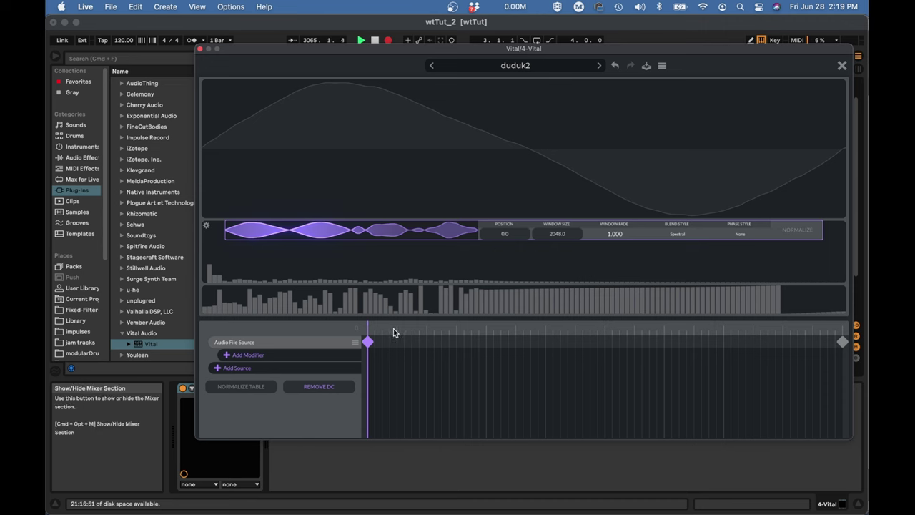
pyautogui.moveTo(367, 328)
pyautogui.mouseDown()
pyautogui.moveTo(843, 331)
pyautogui.moveTo(362, 327)
pyautogui.mouseUp()
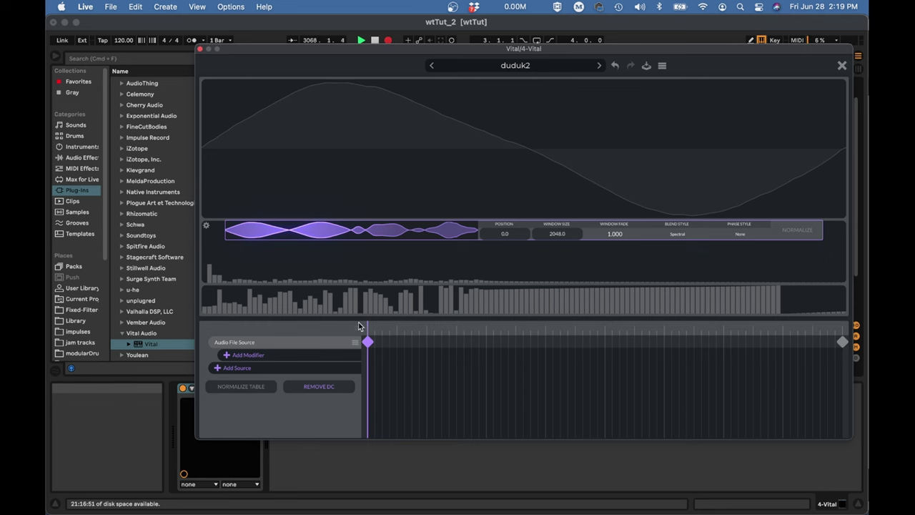
# Step: Set the duduk2 source's end keyframe position to 2049 and preview the morph between both waves
pyautogui.rightClick(457, 345)
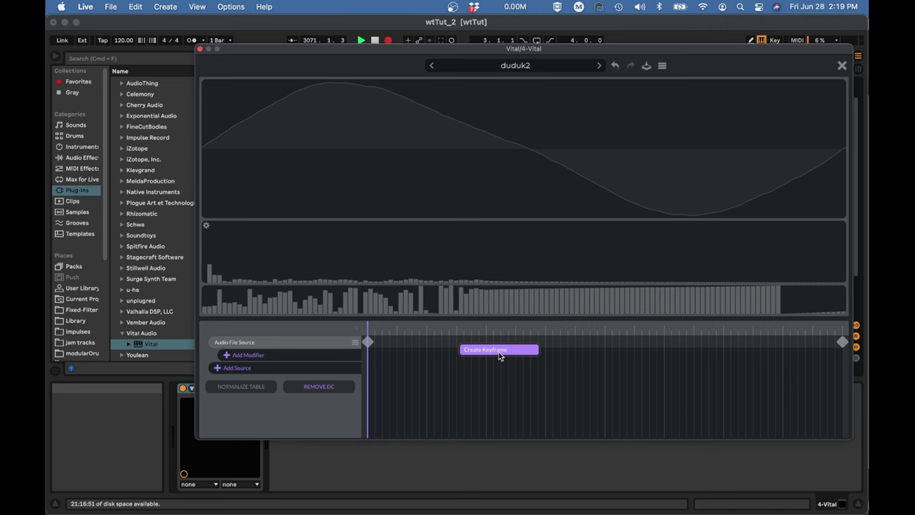
pyautogui.click(432, 384)
pyautogui.moveTo(370, 332)
pyautogui.mouseDown()
pyautogui.moveTo(808, 334)
pyautogui.moveTo(565, 338)
pyautogui.moveTo(363, 319)
pyautogui.mouseUp()
pyautogui.click(368, 343)
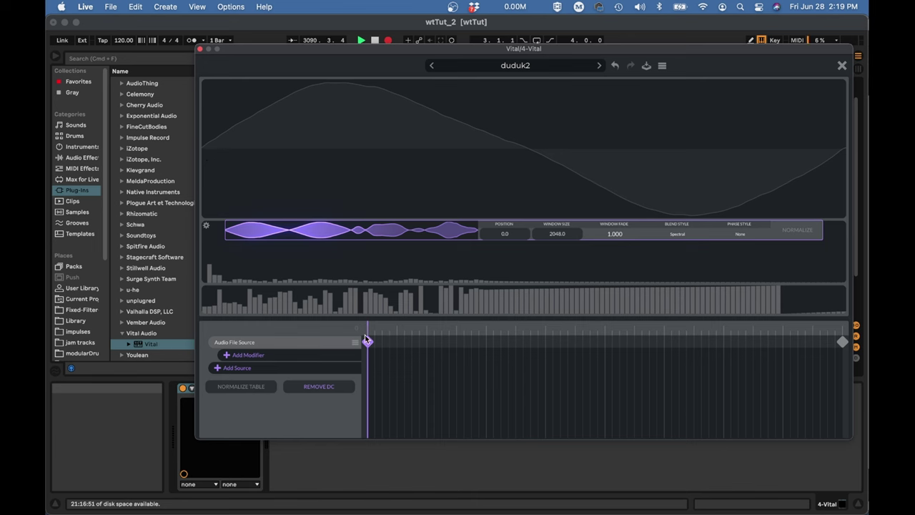
pyautogui.click(843, 343)
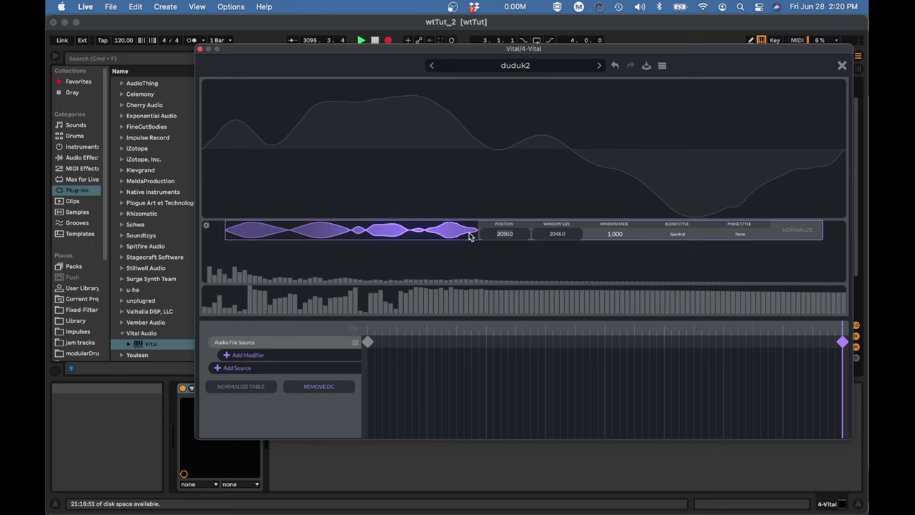
pyautogui.write('2049')
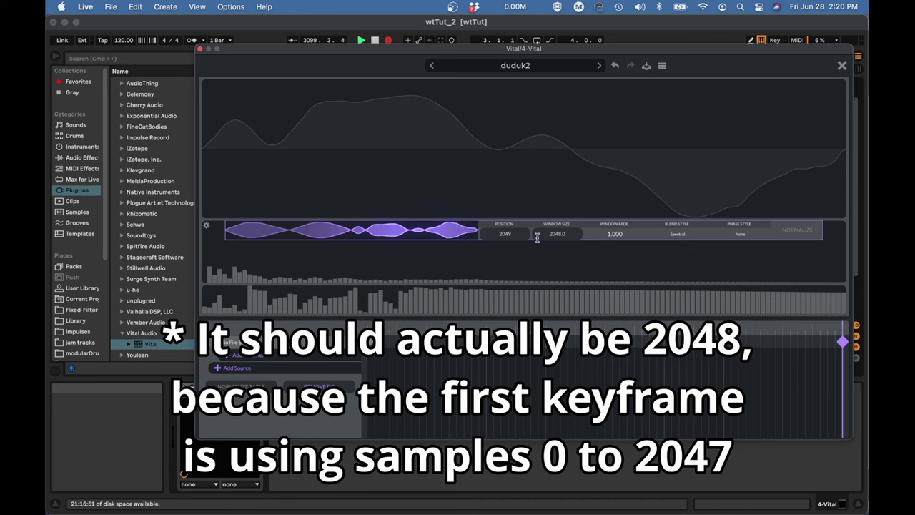
pyautogui.moveTo(840, 334); pyautogui.dragTo(352, 315)
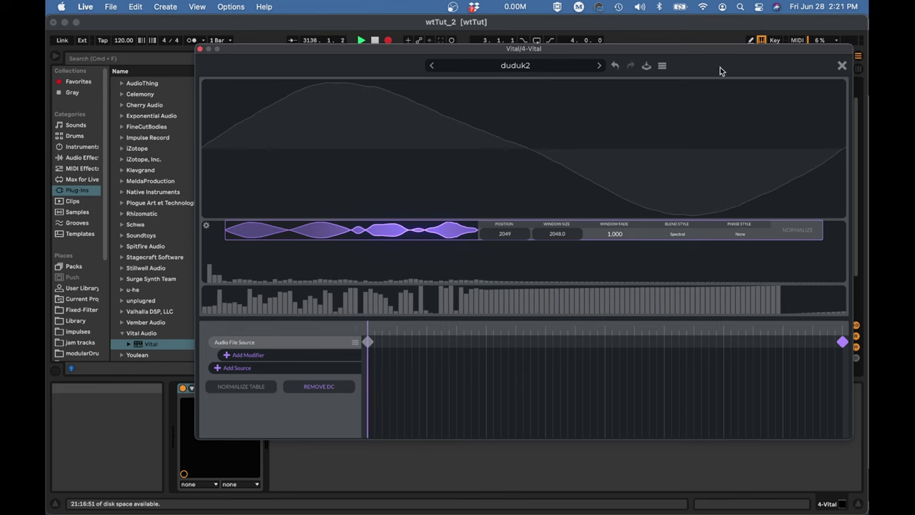
# Step: Export the wavetable as a WAV named duduk2_forSurge
pyautogui.click(661, 66)
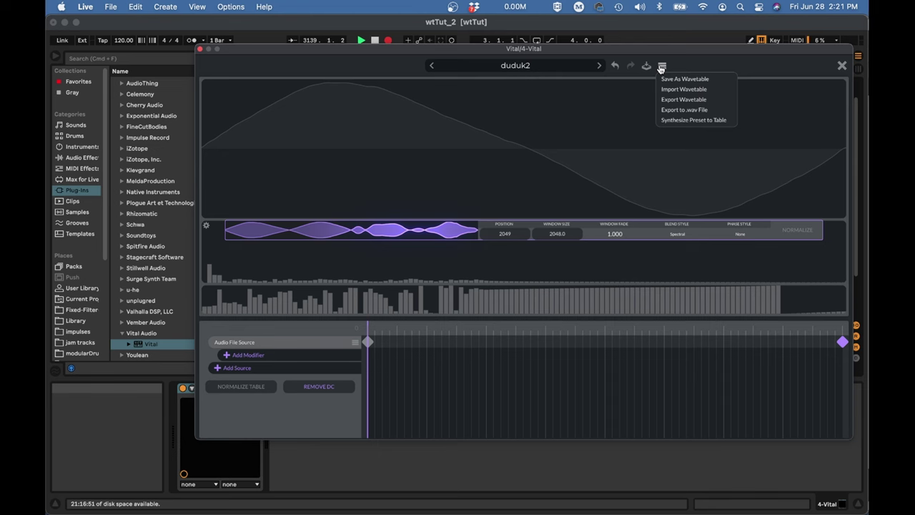
pyautogui.click(678, 110)
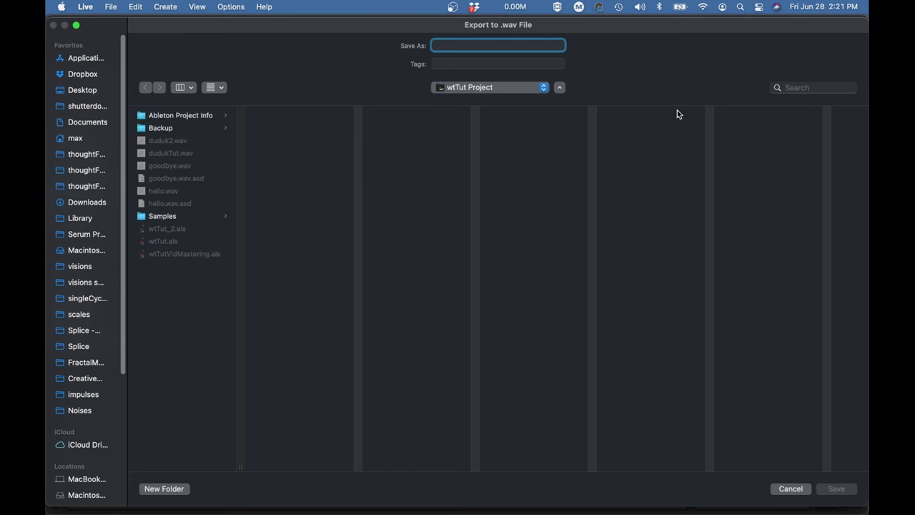
pyautogui.write('duduk2_forSu')
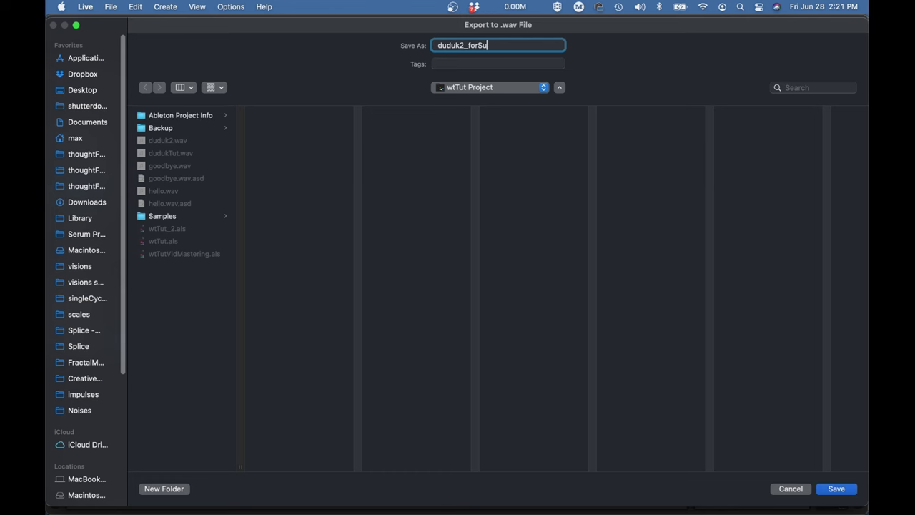
pyautogui.write('rge')
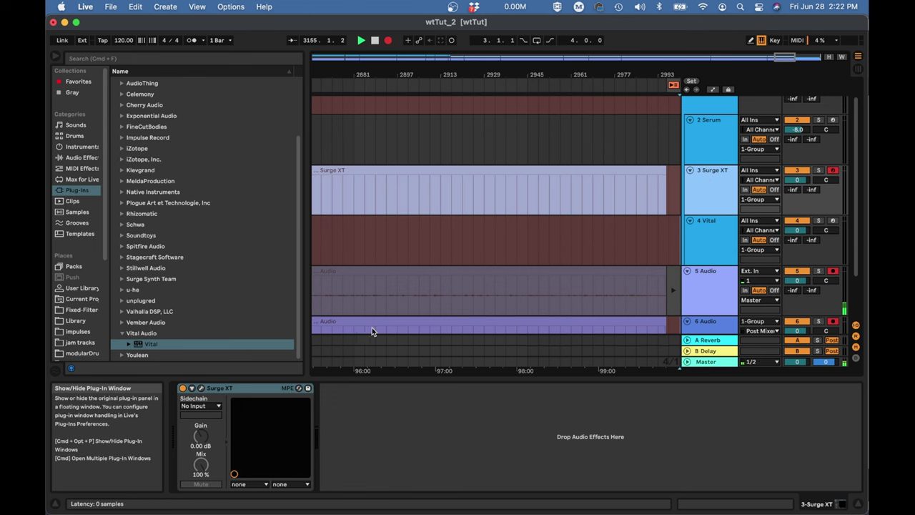
# Step: Load the thoughtFormMPEinit3 template patch in Surge XT
pyautogui.press('super+alt+p')
pyautogui.click(384, 60)
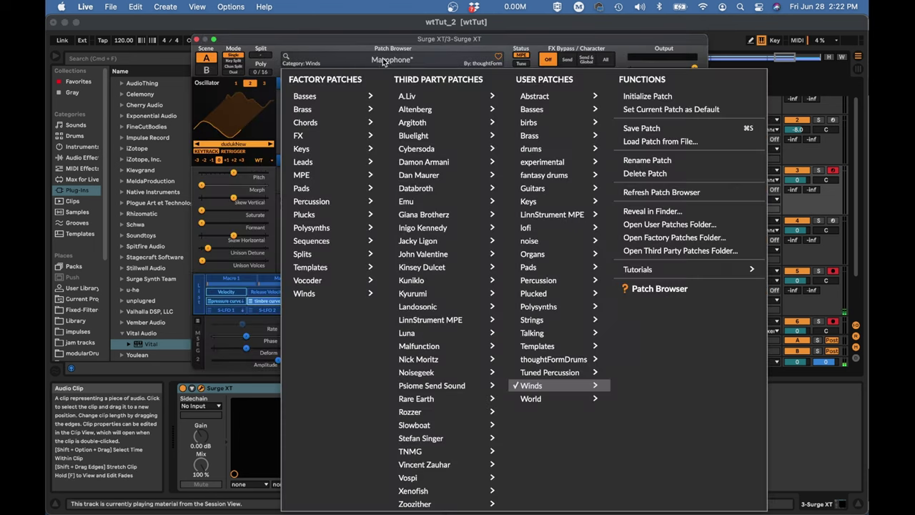
pyautogui.moveTo(548, 393)
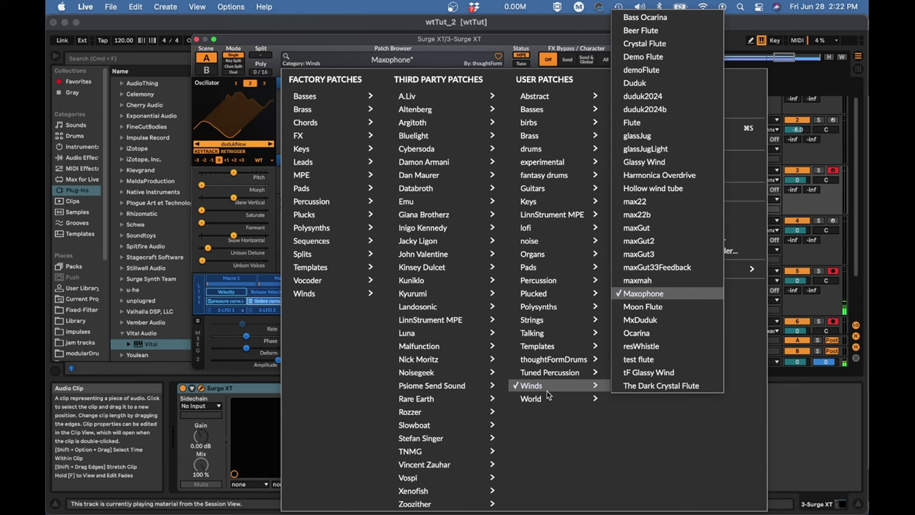
pyautogui.moveTo(537, 347)
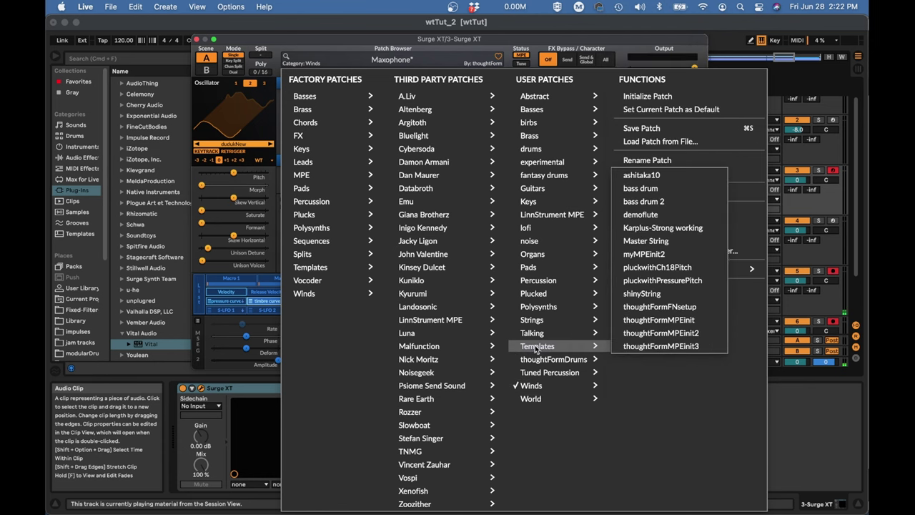
pyautogui.click(657, 346)
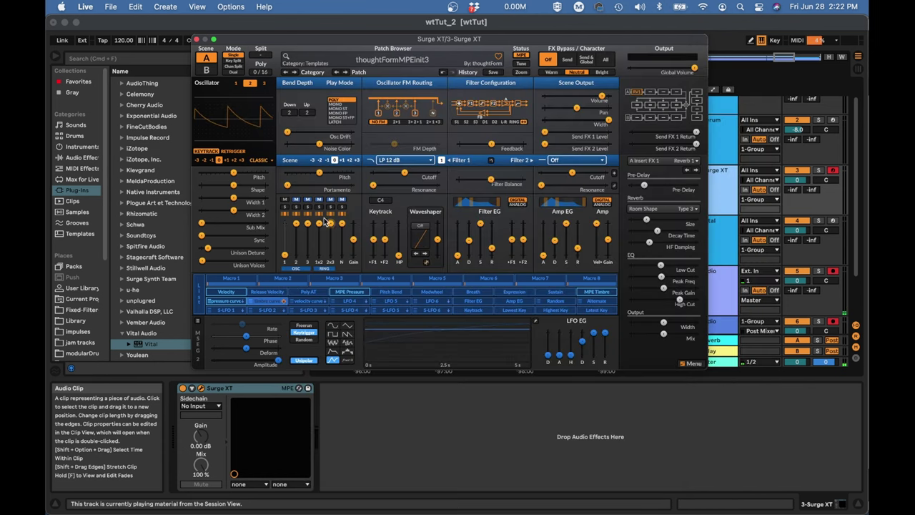
# Step: Switch the oscillator to Wavetable and load duduk2_forSurge.wav from wtTut Project
pyautogui.click(258, 160)
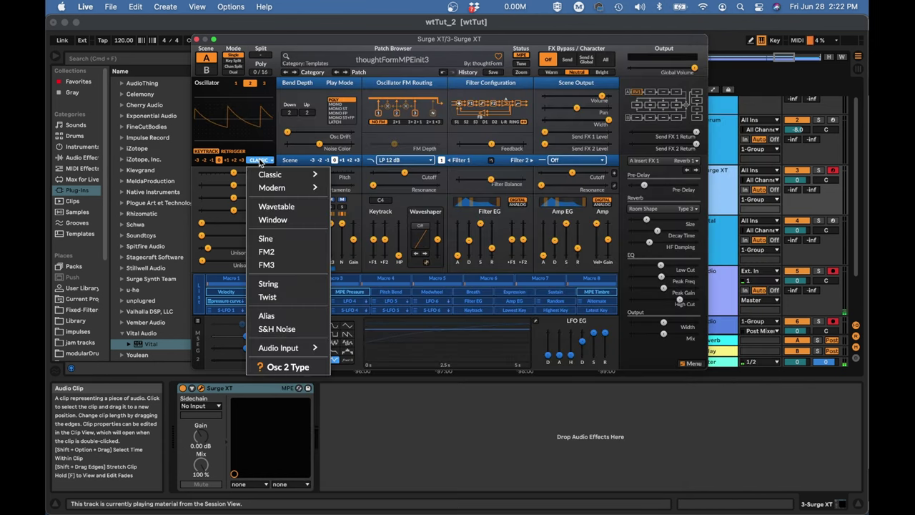
pyautogui.click(274, 207)
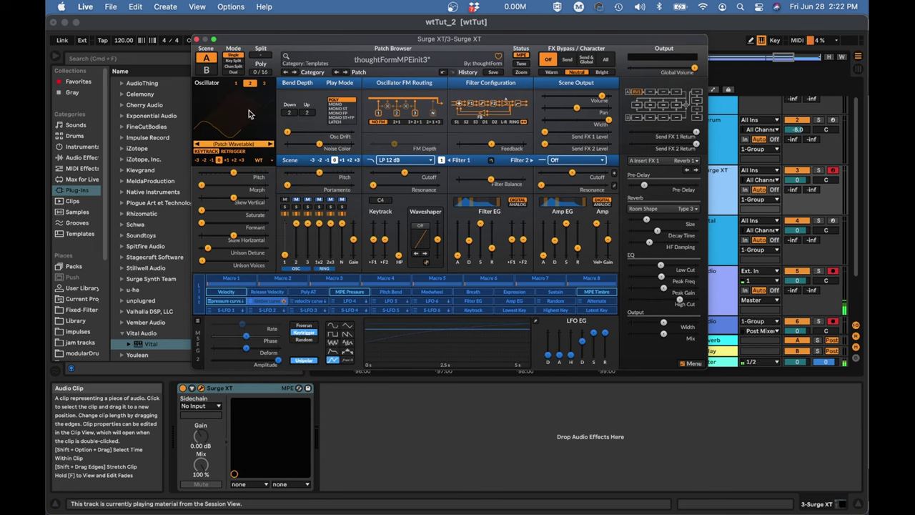
pyautogui.click(235, 145)
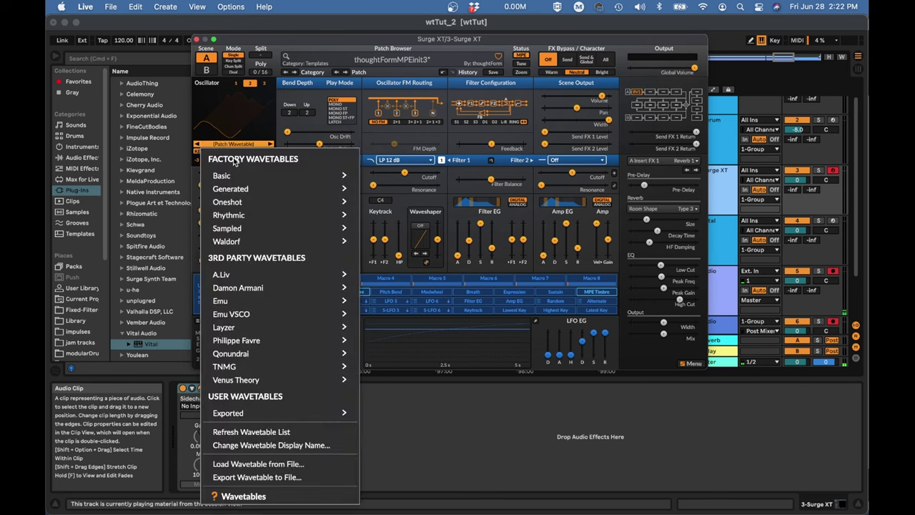
pyautogui.click(243, 464)
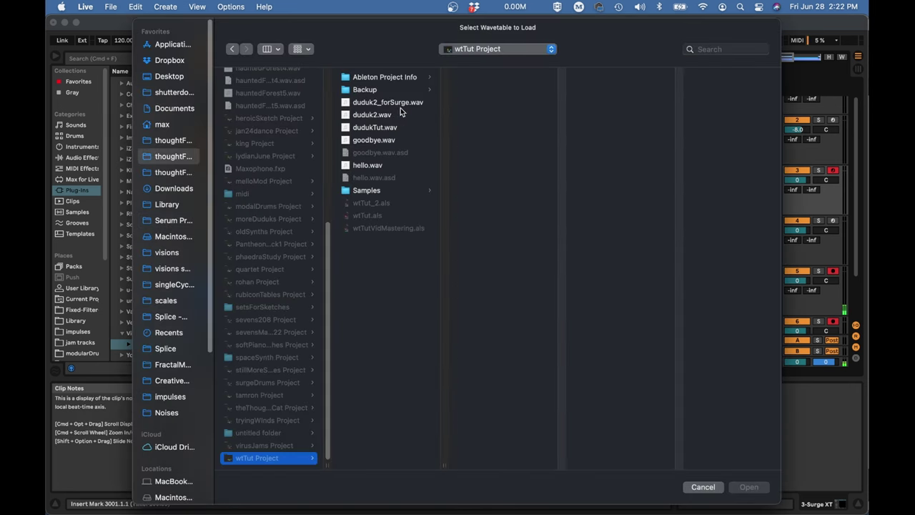
pyautogui.click(385, 103)
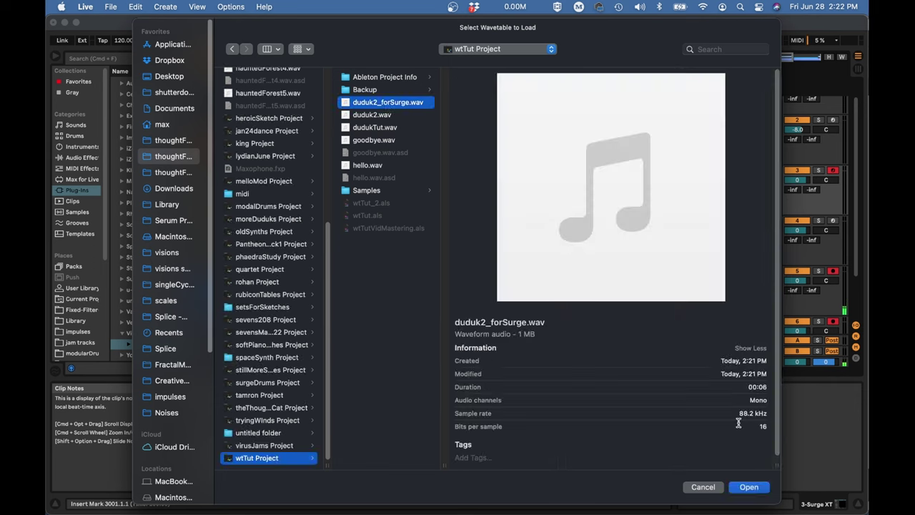
pyautogui.click(748, 486)
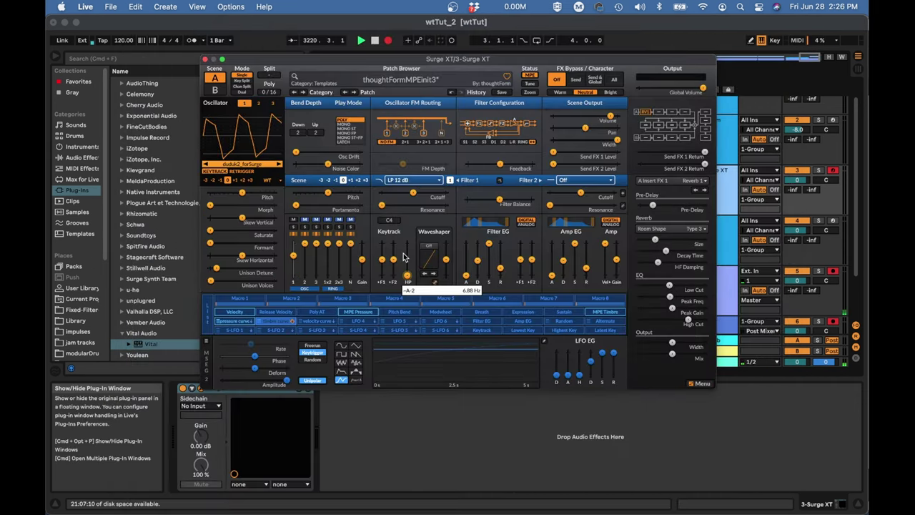
# Step: Show the wavetable in 3D and route timbre curve to Osc Morph at 100% depth
pyautogui.click(264, 131)
pyautogui.click(273, 321)
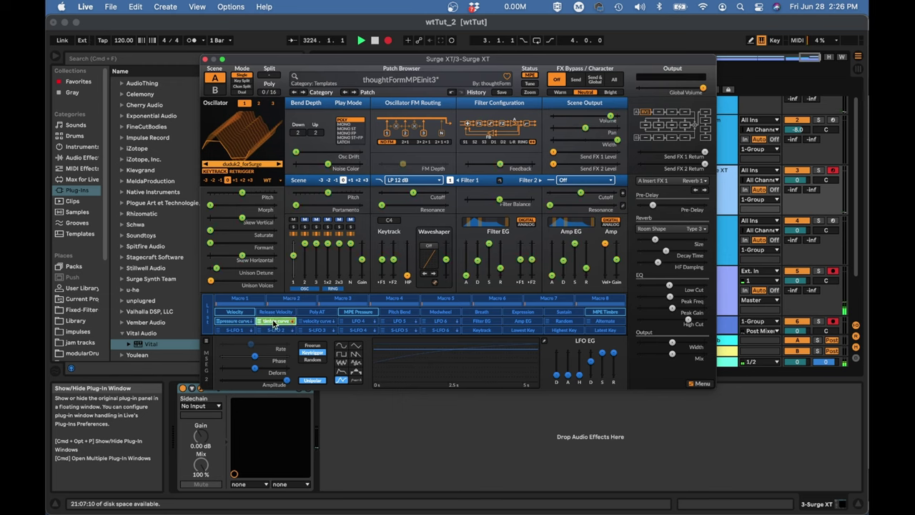
pyautogui.moveTo(211, 207); pyautogui.dragTo(274, 205)
pyautogui.click(277, 323)
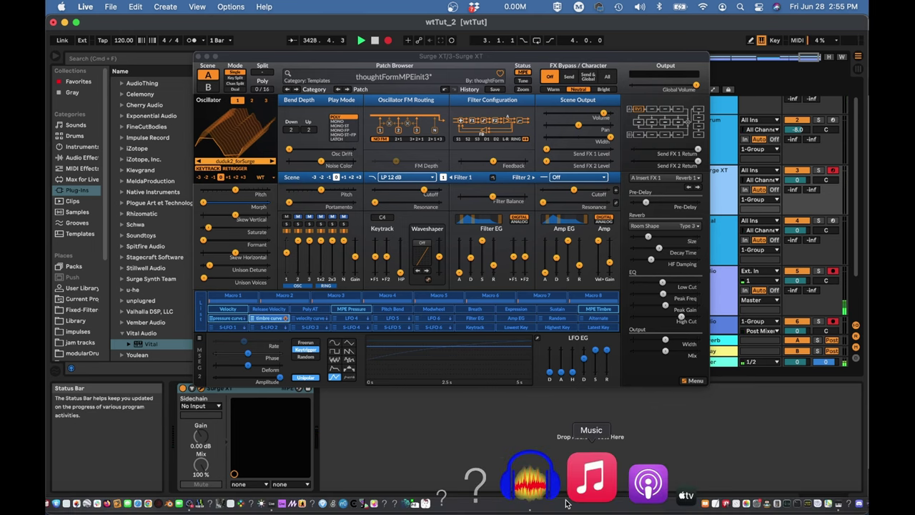
pyautogui.click(554, 496)
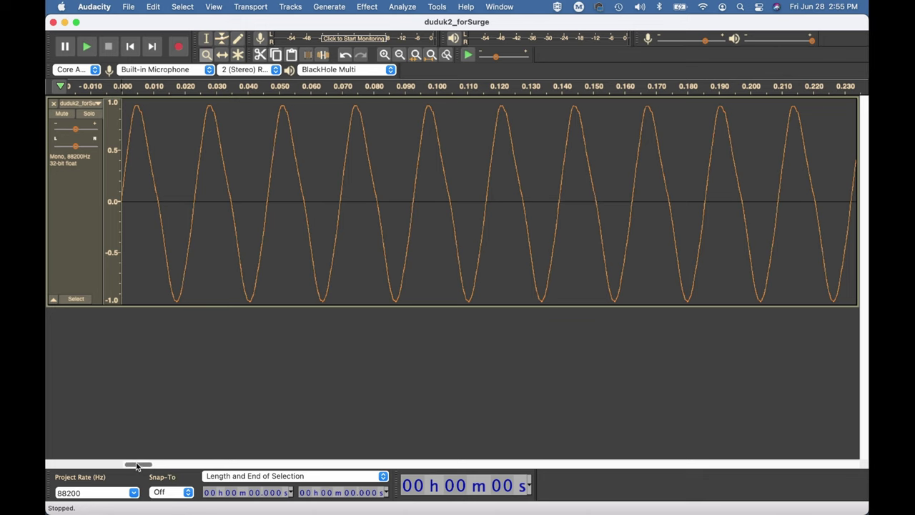
pyautogui.moveTo(138, 466); pyautogui.dragTo(145, 133)
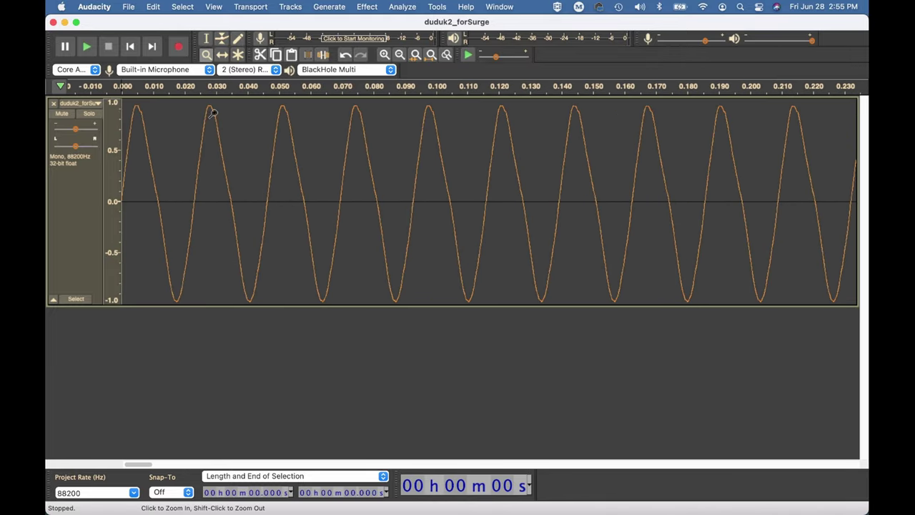
pyautogui.moveTo(194, 118); pyautogui.dragTo(236, 135)
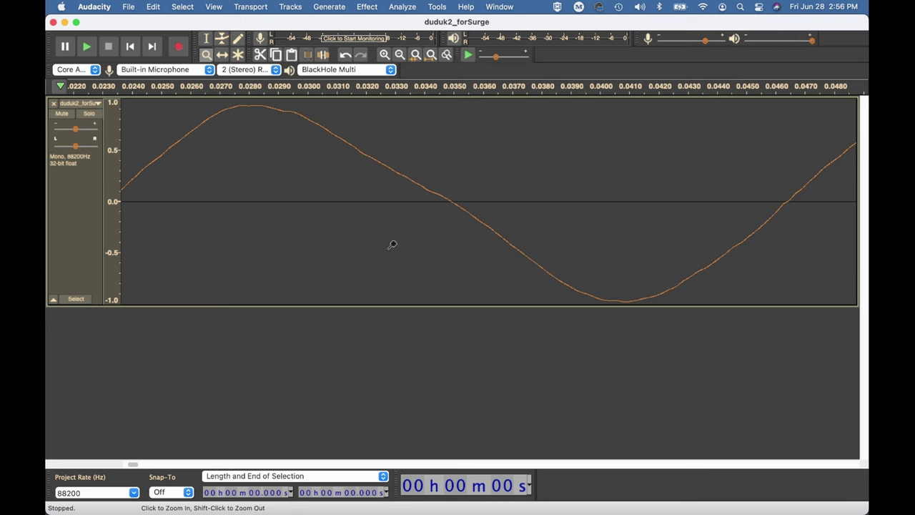
pyautogui.click(361, 476)
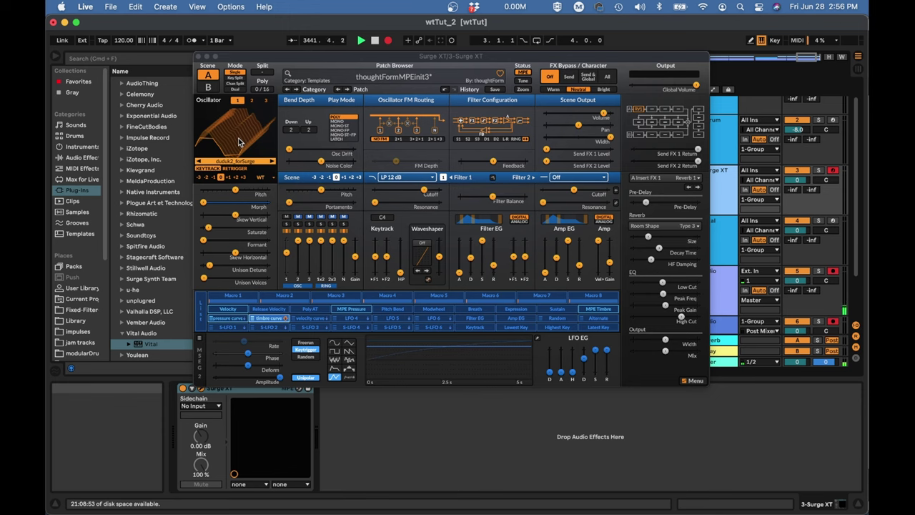
# Step: Nudge the Filter 1 LP 12 dB cutoff up to about 5770 Hz
pyautogui.moveTo(423, 193); pyautogui.dragTo(428, 194)
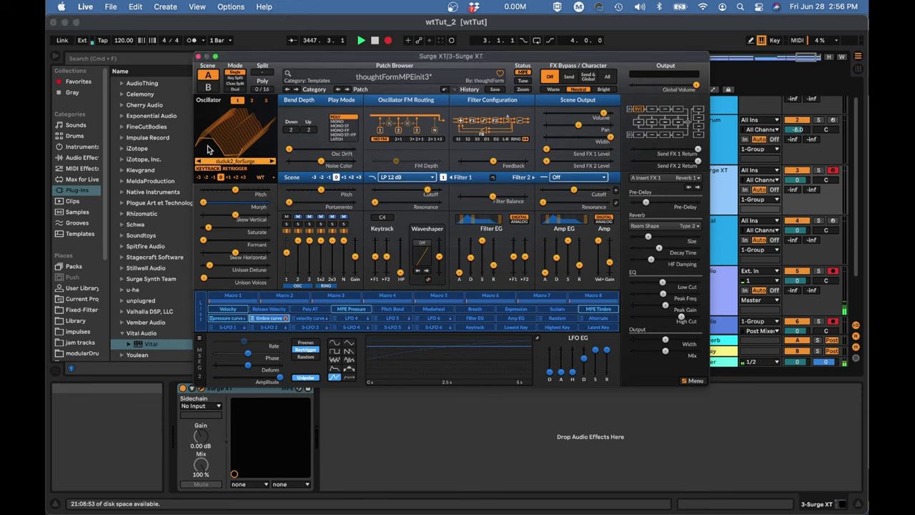